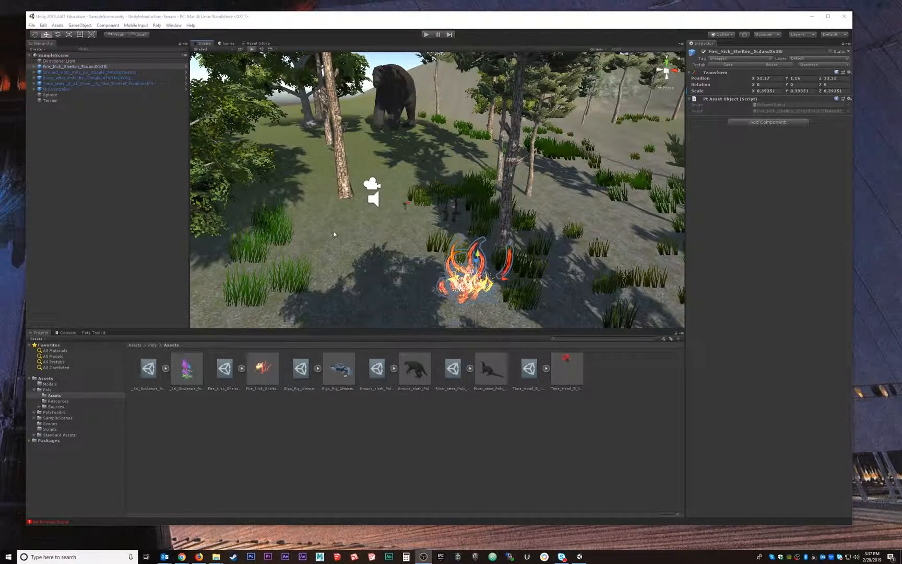
# Search the Asset Store for "steamvr" and open the SteamVR Plugin page by Valve Corporation.
pyautogui.click(257, 44)
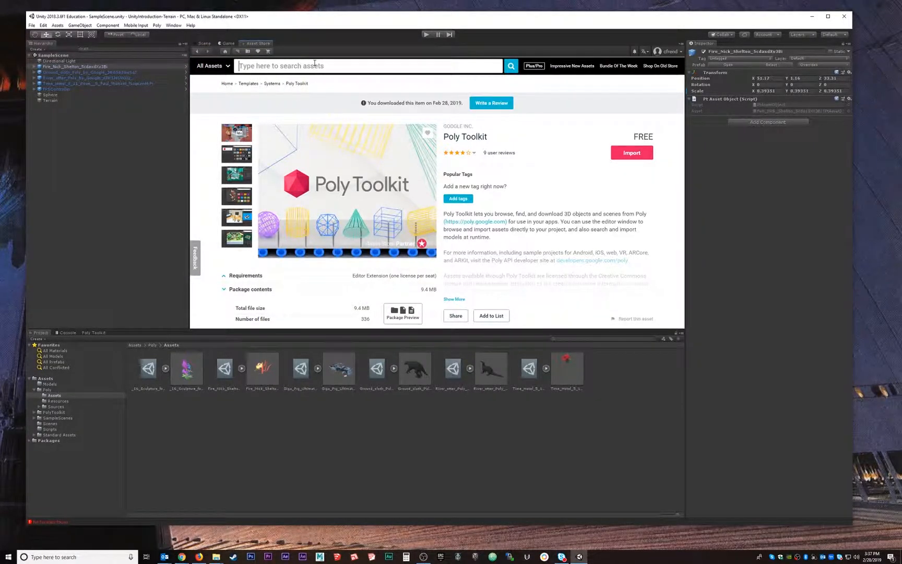
pyautogui.click(315, 65)
pyautogui.write('steamvr')
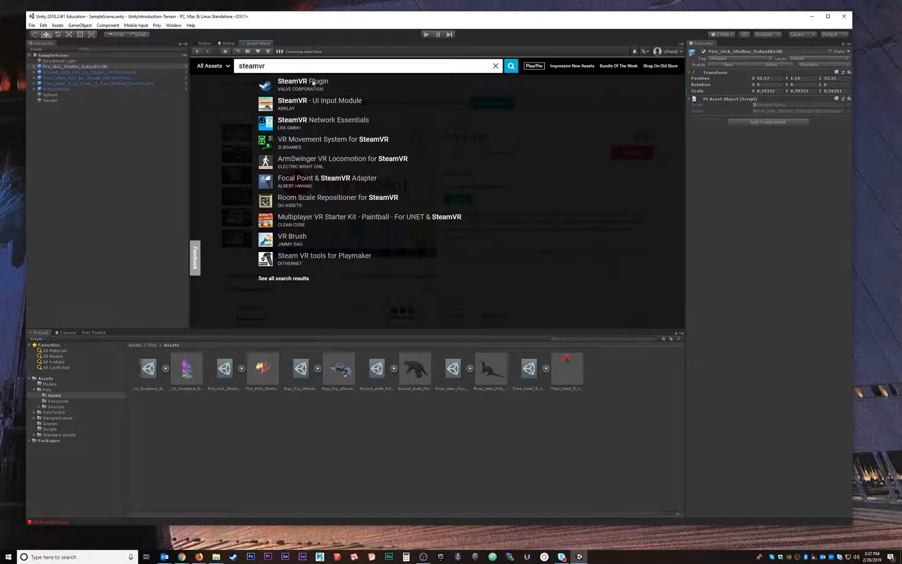
pyautogui.click(313, 83)
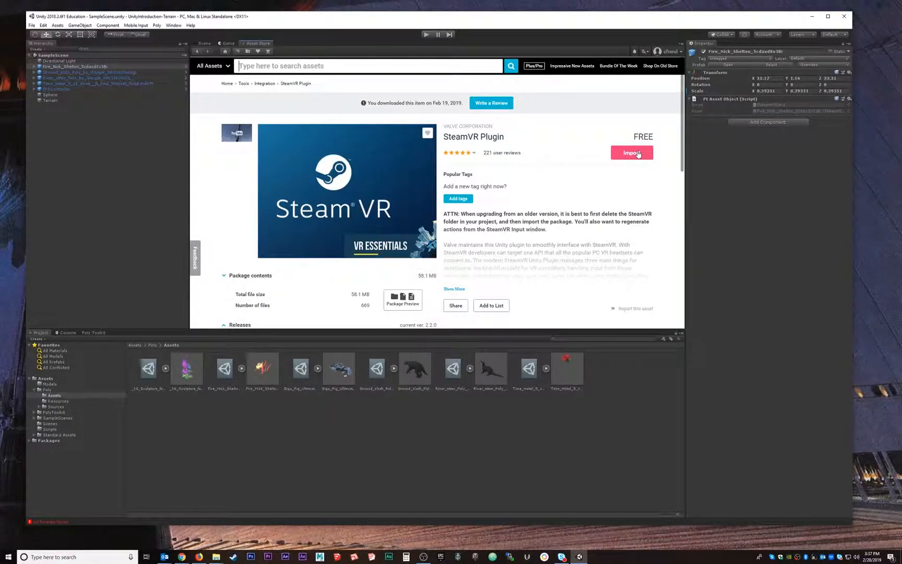
# Import the full SteamVR Plugin package into the project, collapsing the Standard Assets and SteamVR folders in the import list.
pyautogui.click(633, 153)
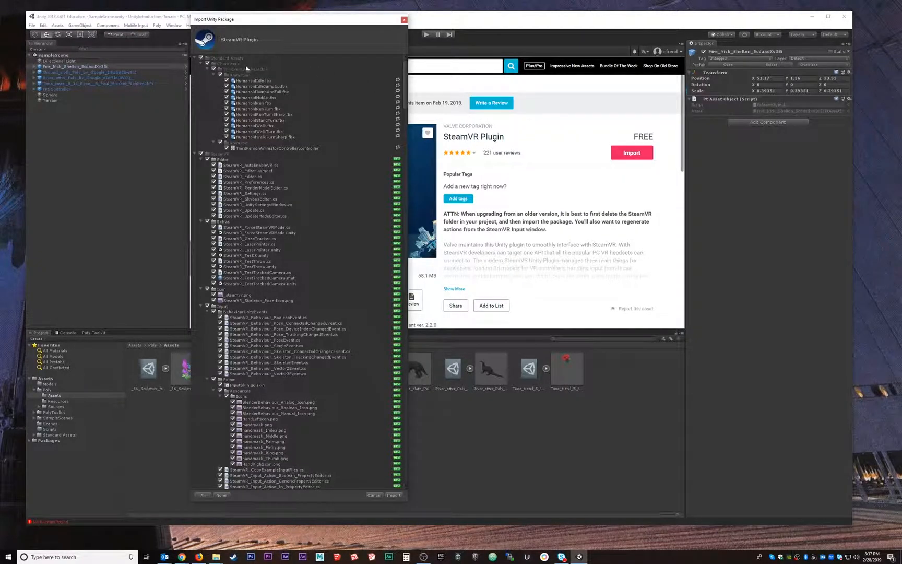
pyautogui.moveTo(259, 23); pyautogui.dragTo(268, 17)
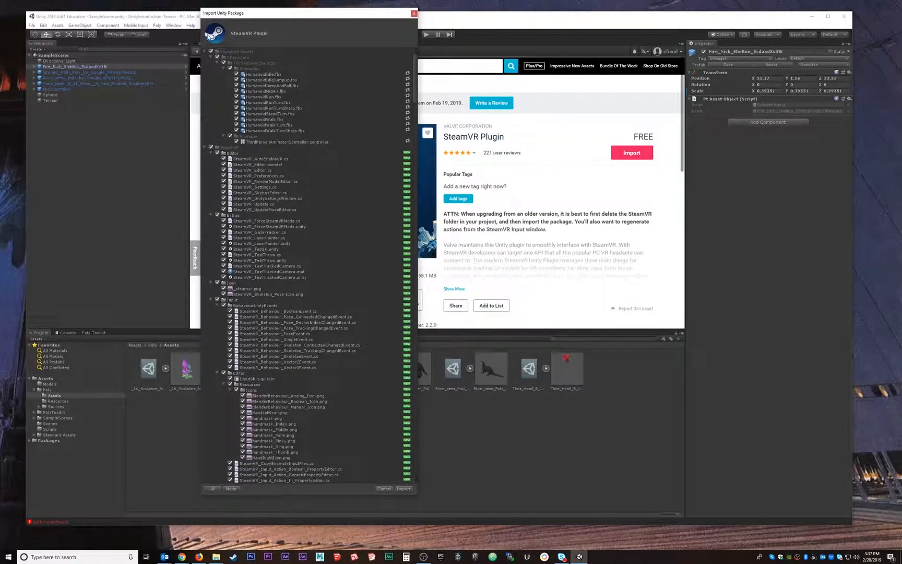
pyautogui.click(205, 51)
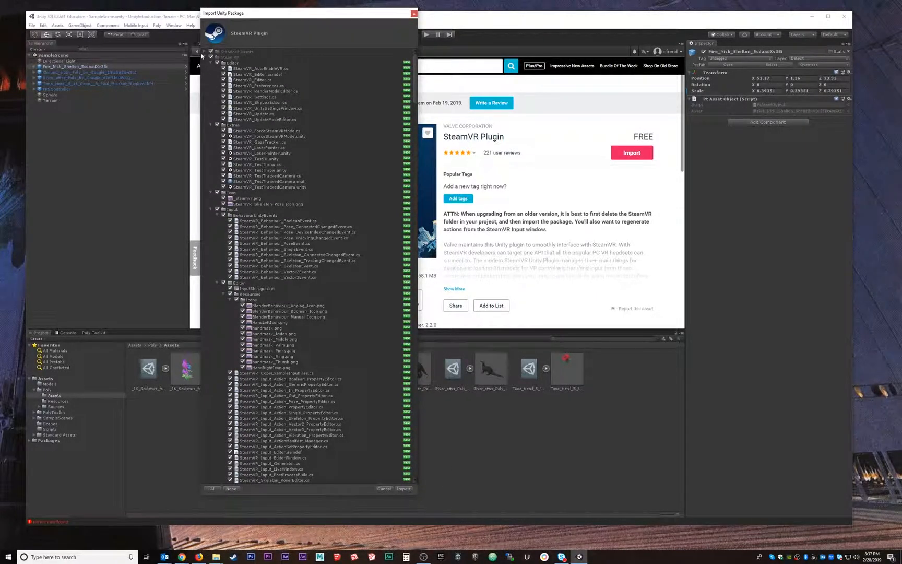
pyautogui.click(205, 58)
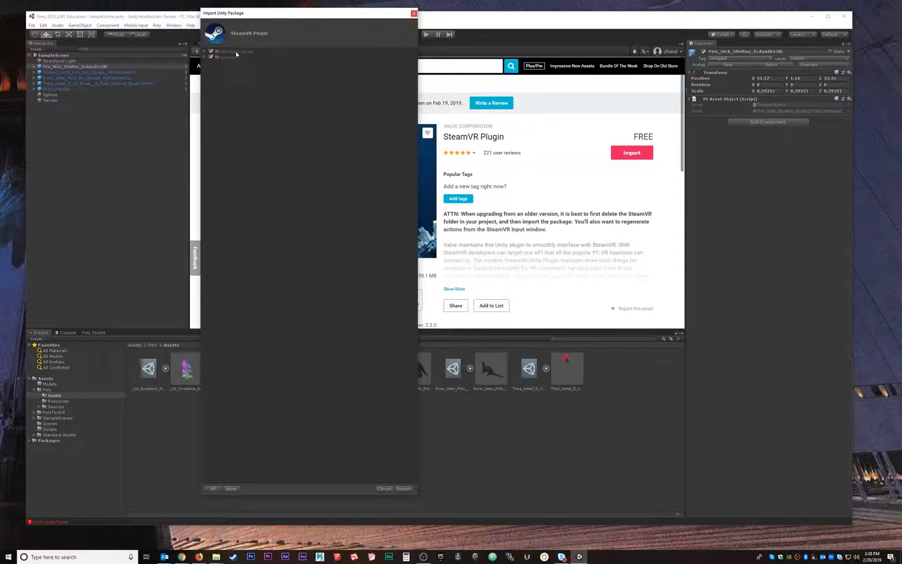
pyautogui.click(403, 489)
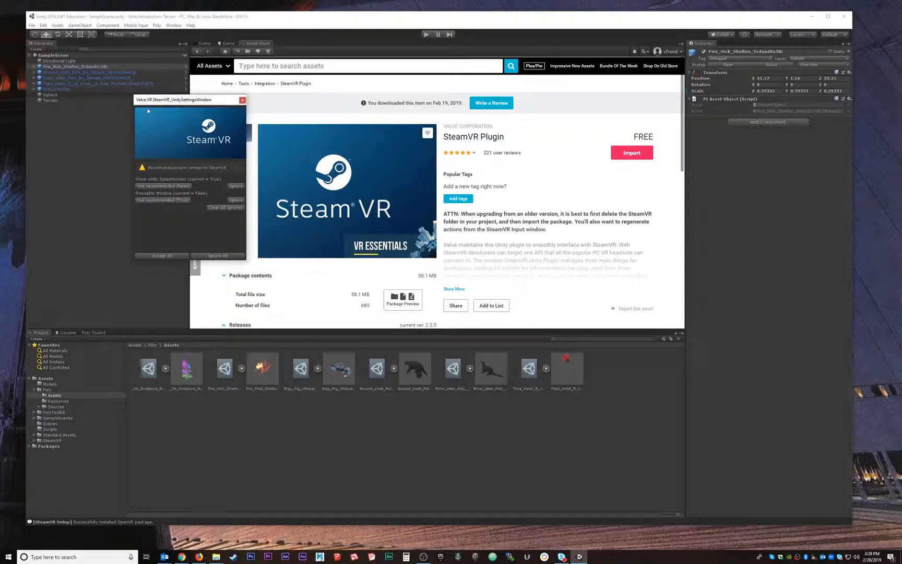
# Accept all of SteamVR's recommended project settings and acknowledge the confirmation.
pyautogui.moveTo(167, 104); pyautogui.dragTo(186, 138)
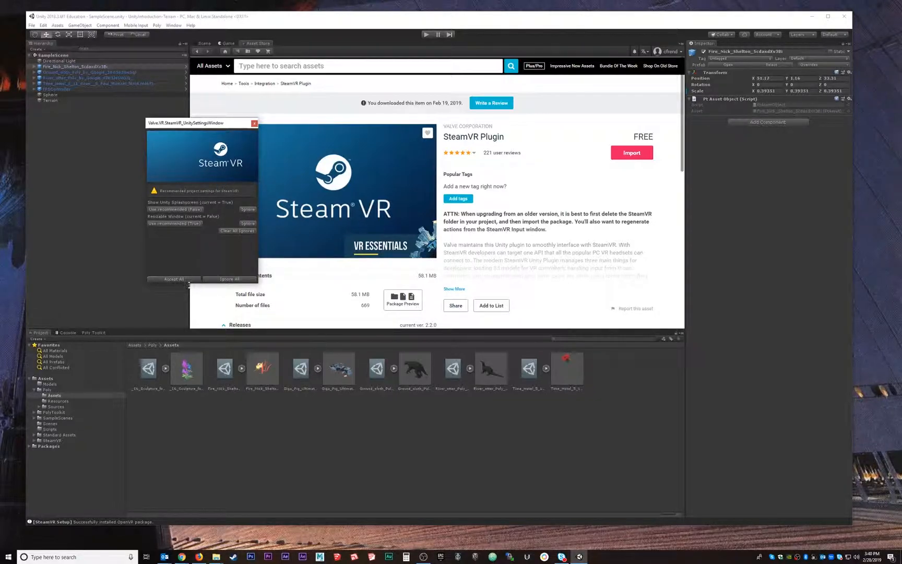
pyautogui.click(173, 279)
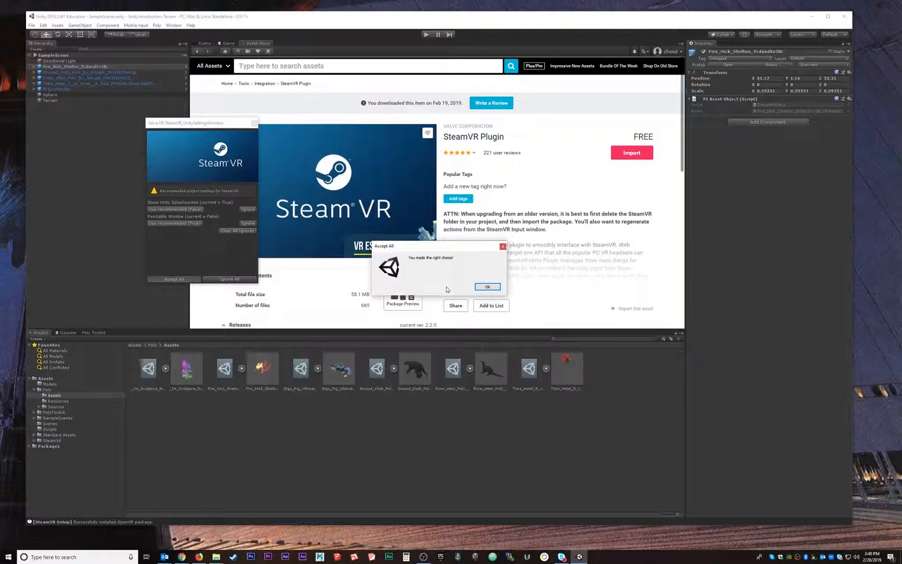
pyautogui.click(491, 285)
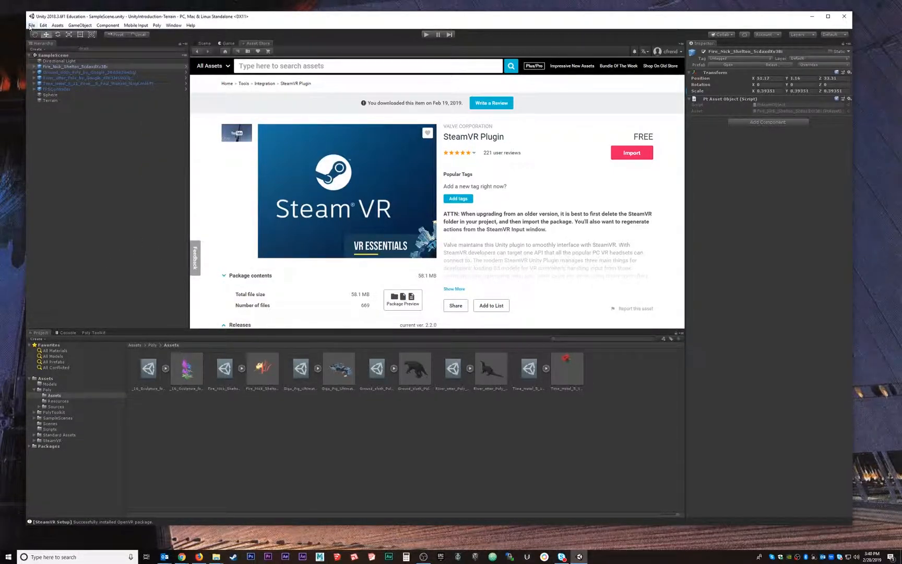
# Return to the scene view, select the FPSController, and play-test the scene with it before stopping play mode.
pyautogui.click(204, 44)
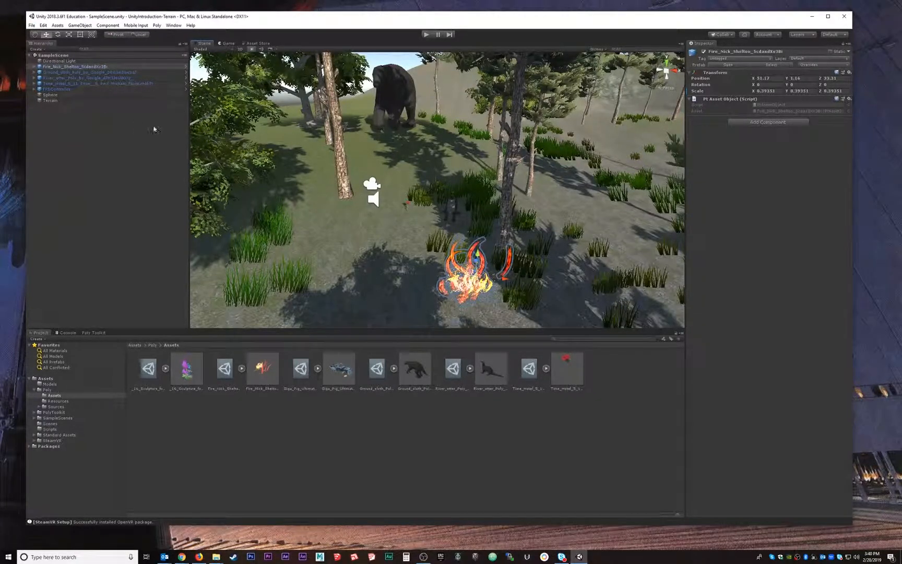
pyautogui.click(64, 89)
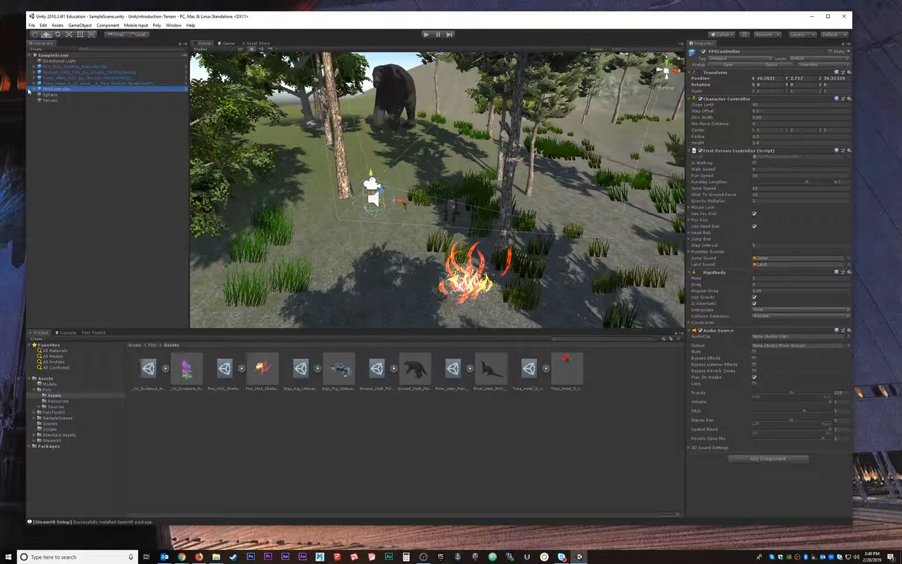
pyautogui.press('alt')
pyautogui.press('alt')
pyautogui.keyDown('alt'); pyautogui.click(390, 204); pyautogui.keyUp('alt')
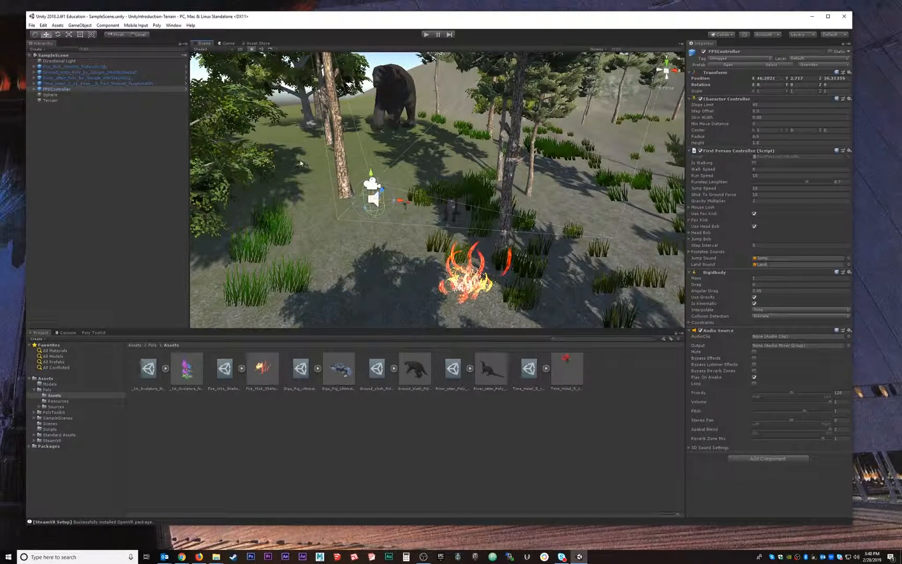
pyautogui.click(427, 35)
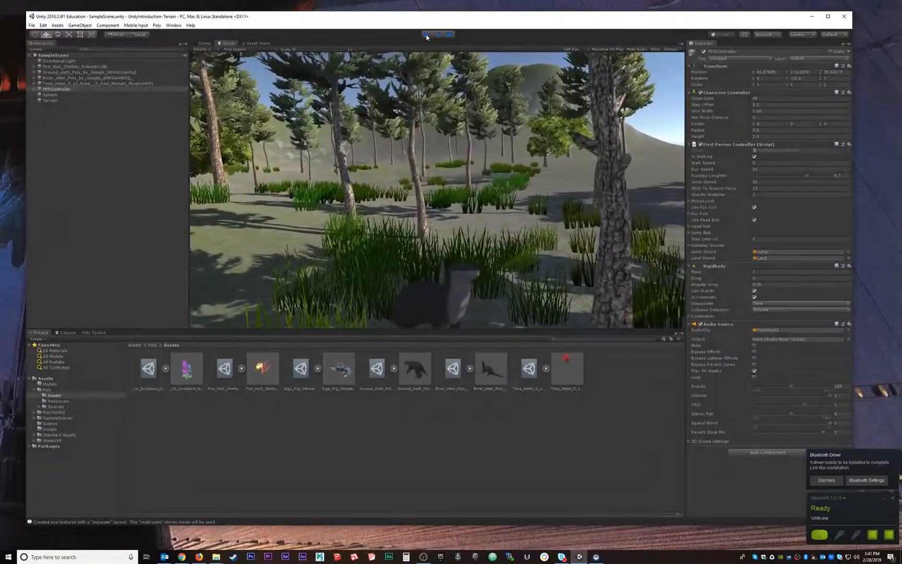
pyautogui.click(425, 35)
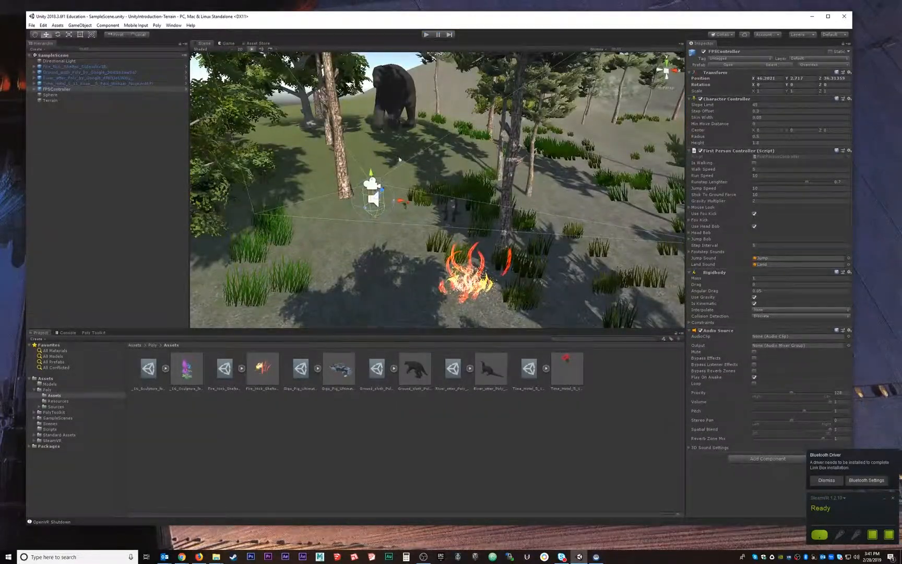
# Deactivate the FPSController object in the scene and clear the selection.
pyautogui.click(66, 90)
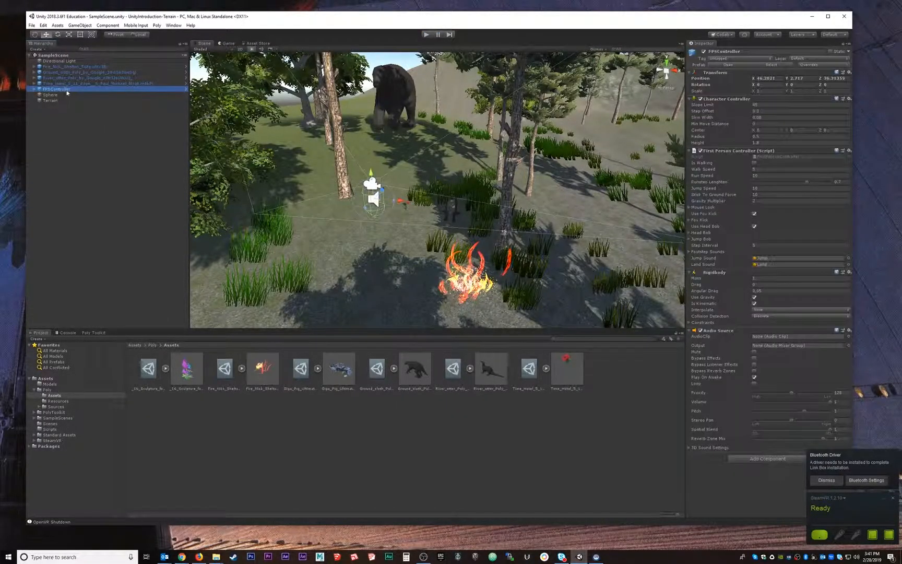
pyautogui.click(703, 51)
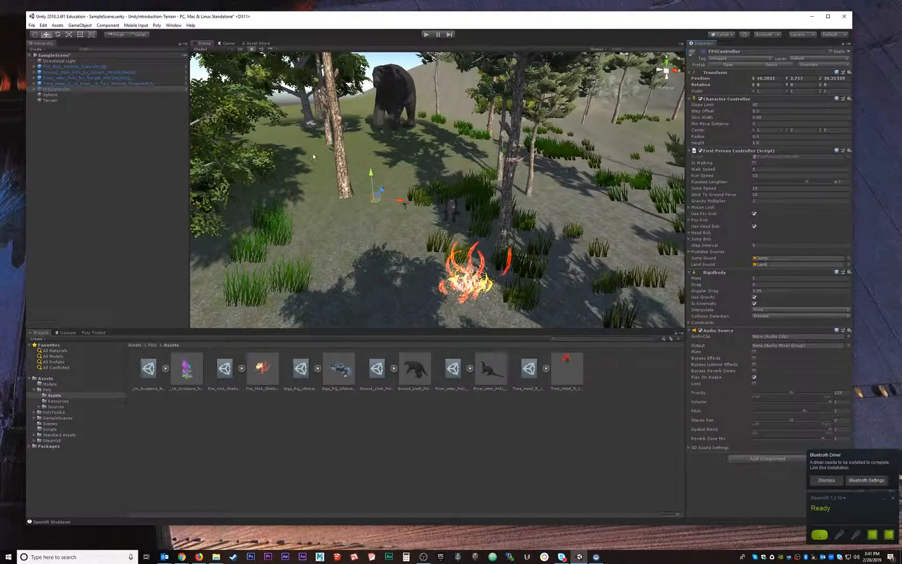
pyautogui.click(105, 135)
# Add a new Camera to the scene and play-test the scene through it, ending play mode when done.
pyautogui.rightClick(79, 109)
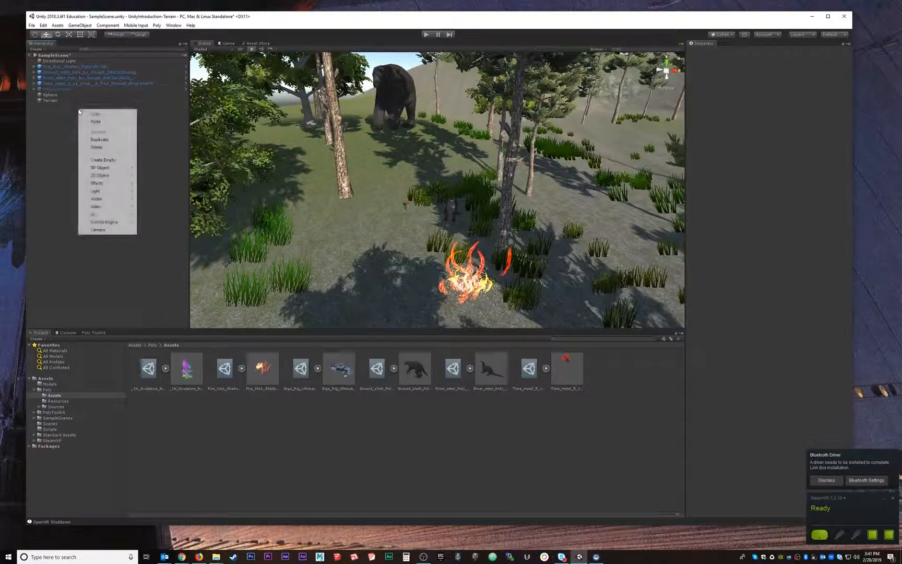
pyautogui.moveTo(114, 167)
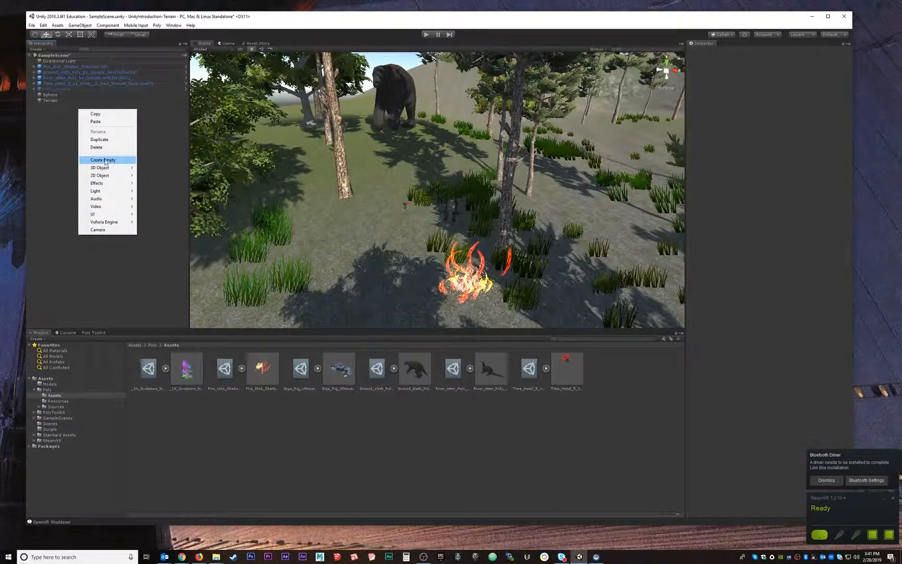
pyautogui.click(81, 25)
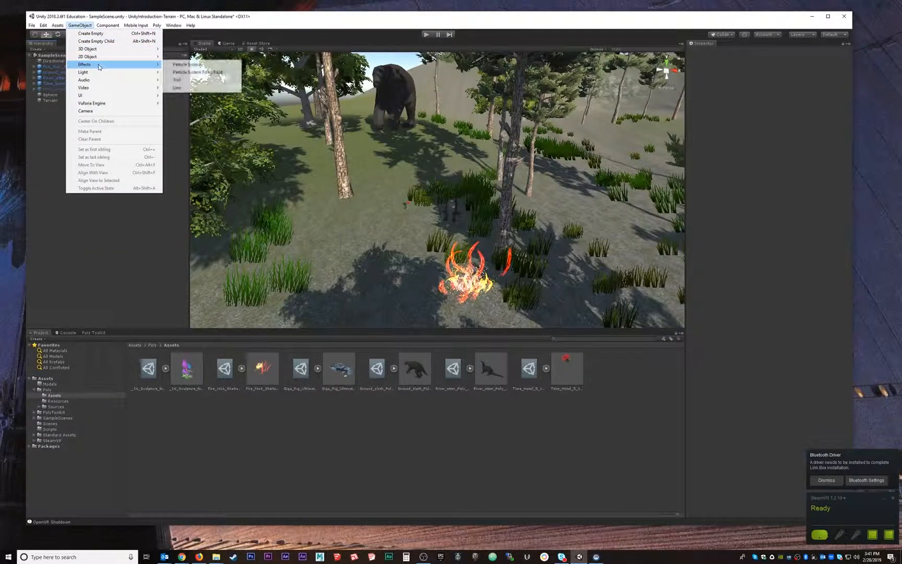
pyautogui.click(113, 111)
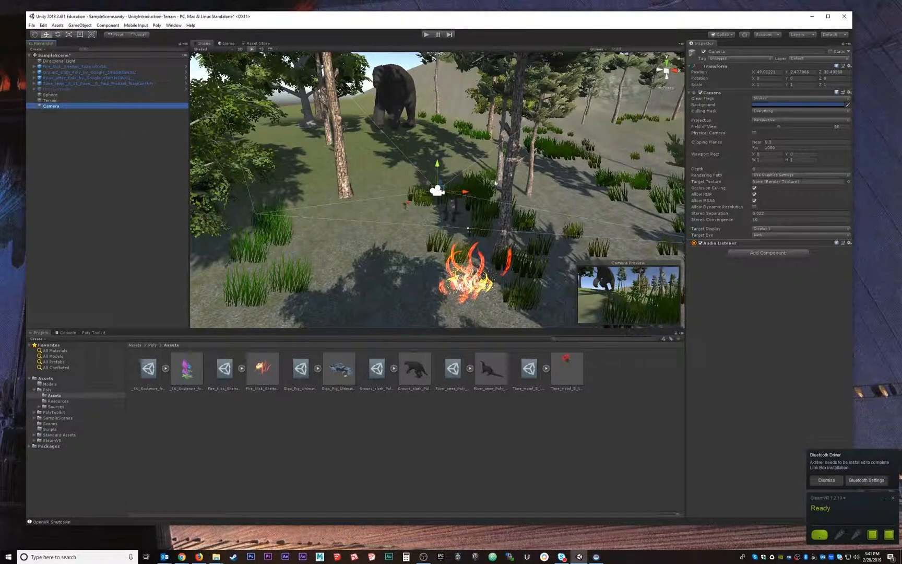
pyautogui.click(426, 35)
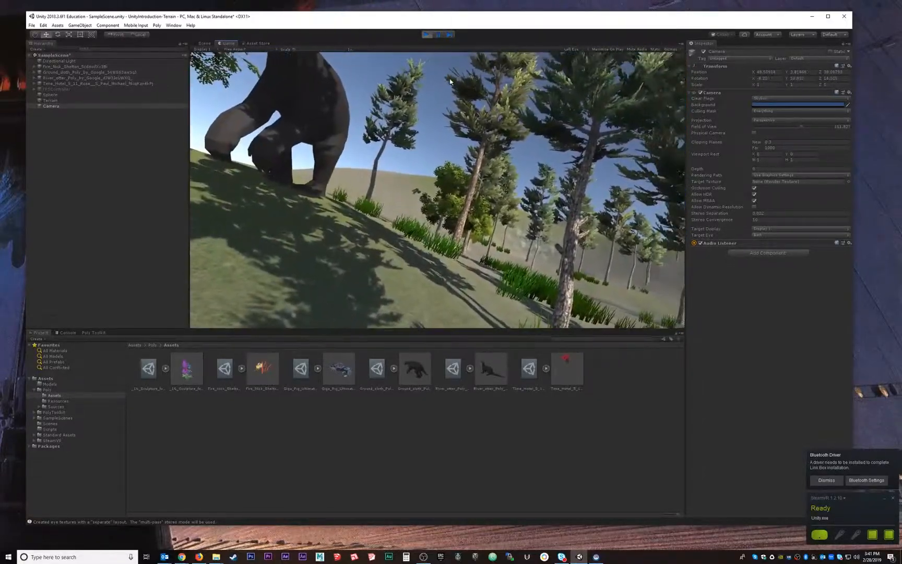
pyautogui.click(428, 36)
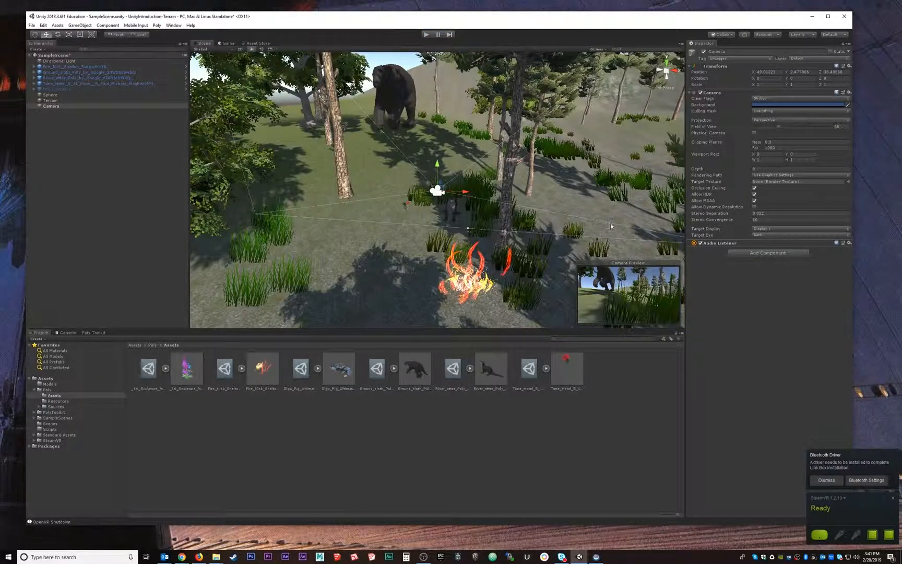
# Examine the Virtual Reality Supported option in the standalone platform's XR player settings, then run and stop the scene.
pyautogui.click(33, 26)
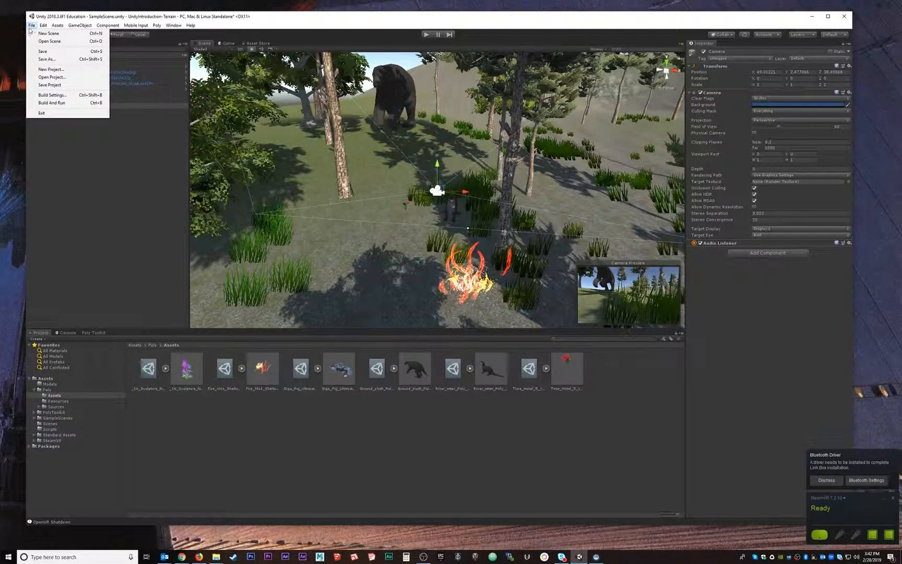
pyautogui.click(56, 96)
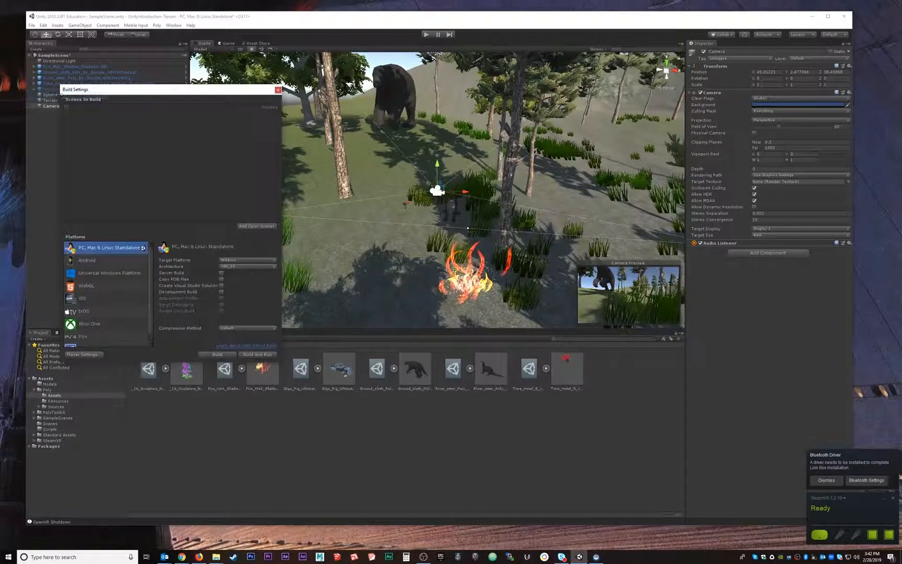
pyautogui.click(84, 354)
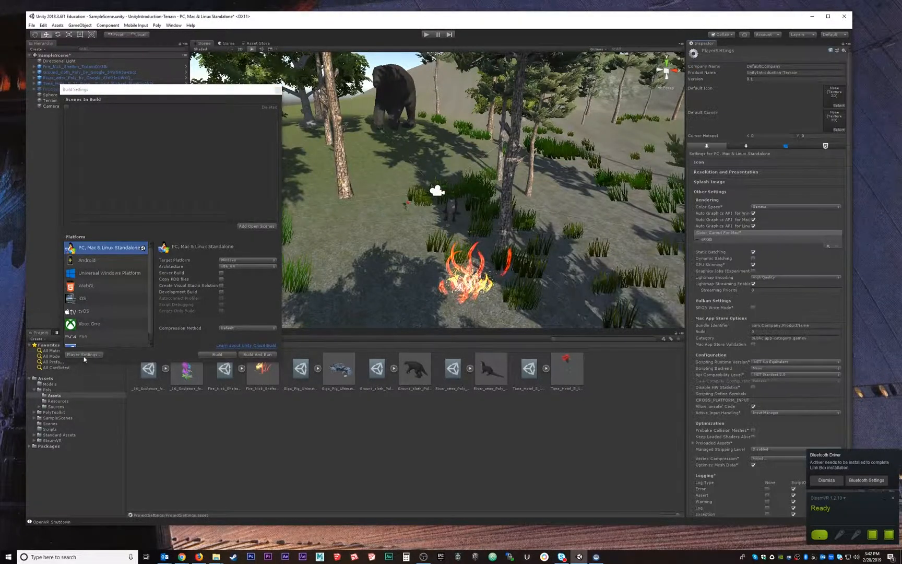
pyautogui.click(708, 192)
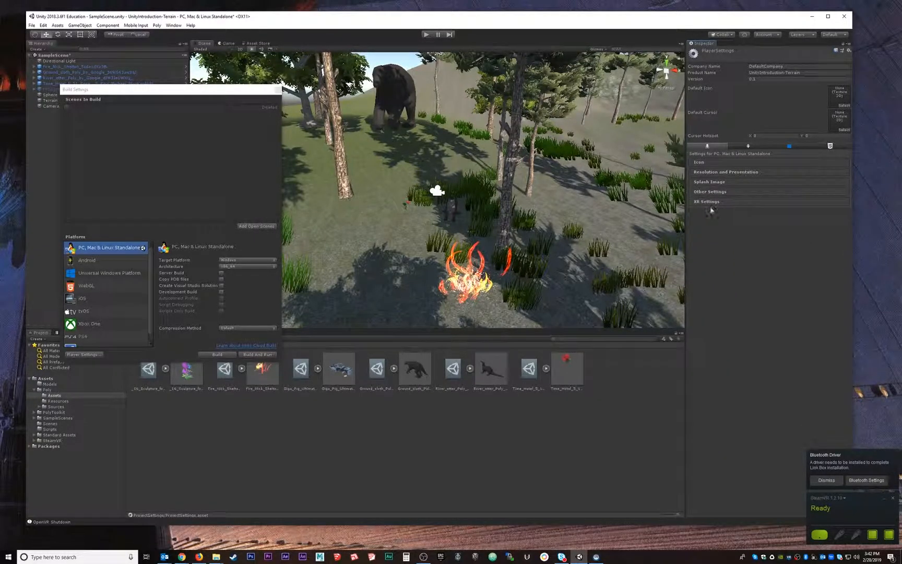
pyautogui.click(706, 201)
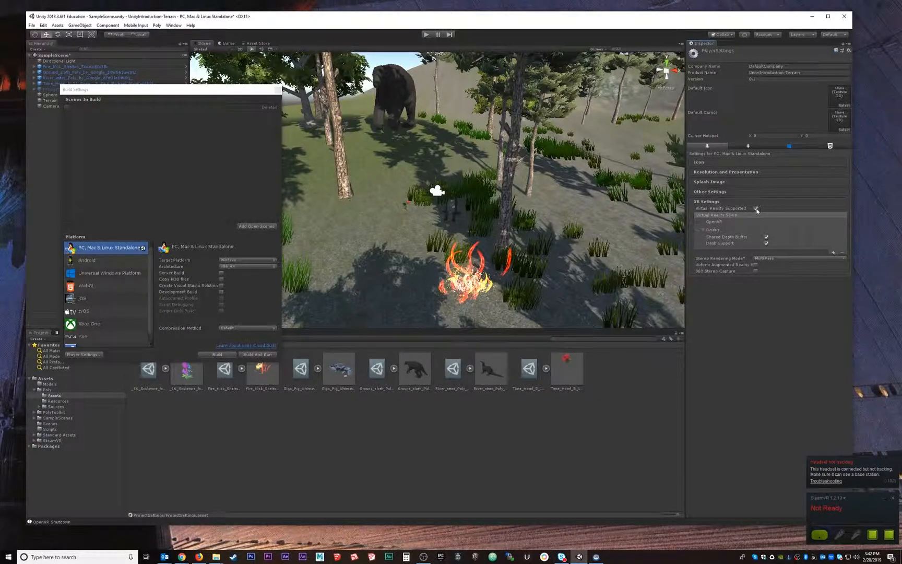
pyautogui.click(756, 208)
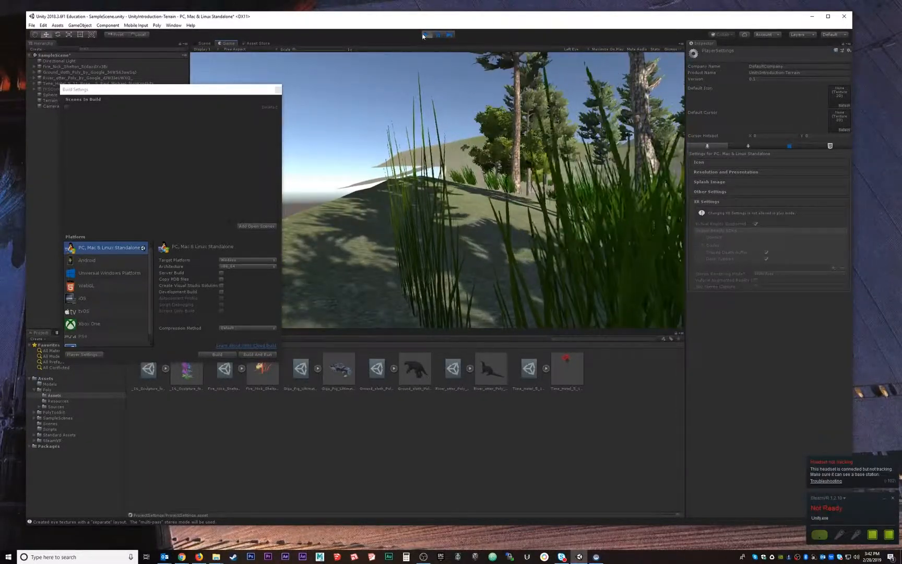
pyautogui.click(426, 35)
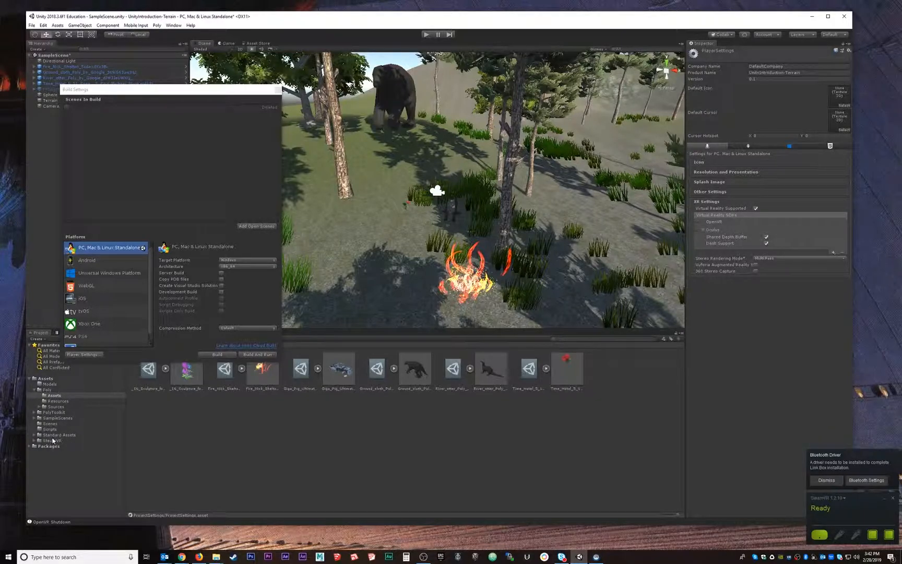
# Dismiss the Bluetooth Driver notification and move the Build Settings window clear of the scene hierarchy.
pyautogui.moveTo(208, 90); pyautogui.dragTo(195, 131)
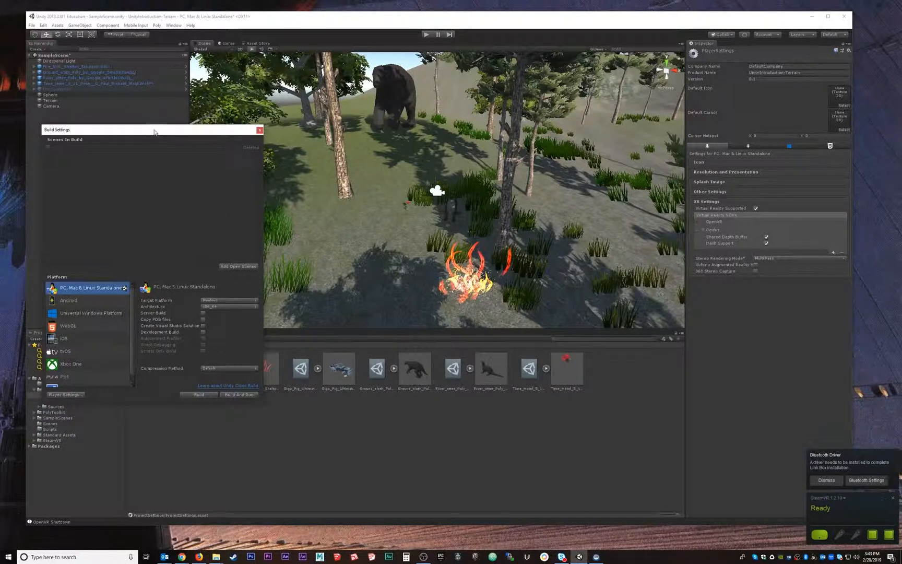
pyautogui.moveTo(155, 131); pyautogui.dragTo(158, 119)
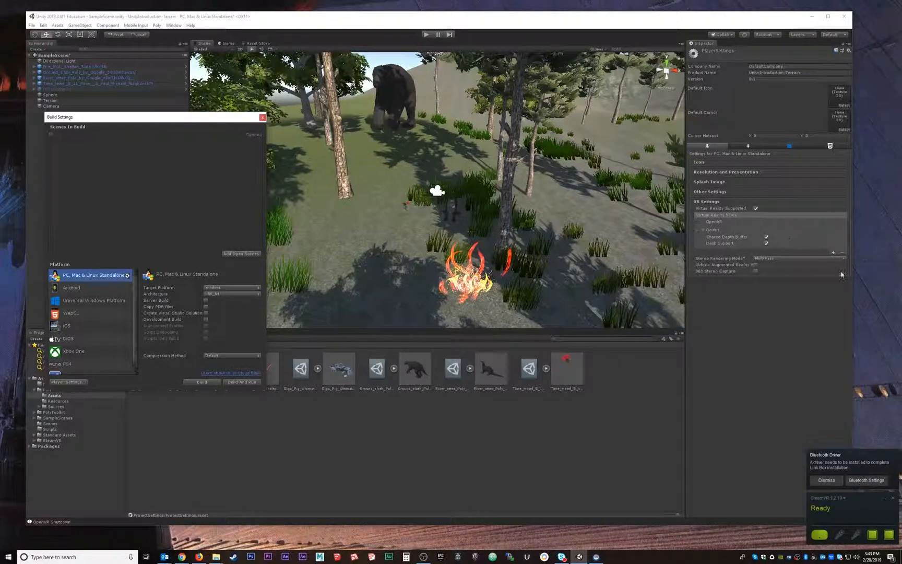
pyautogui.click(826, 480)
pyautogui.moveTo(240, 119); pyautogui.dragTo(696, 196)
# Delete the Camera object from the scene.
pyautogui.click(54, 111)
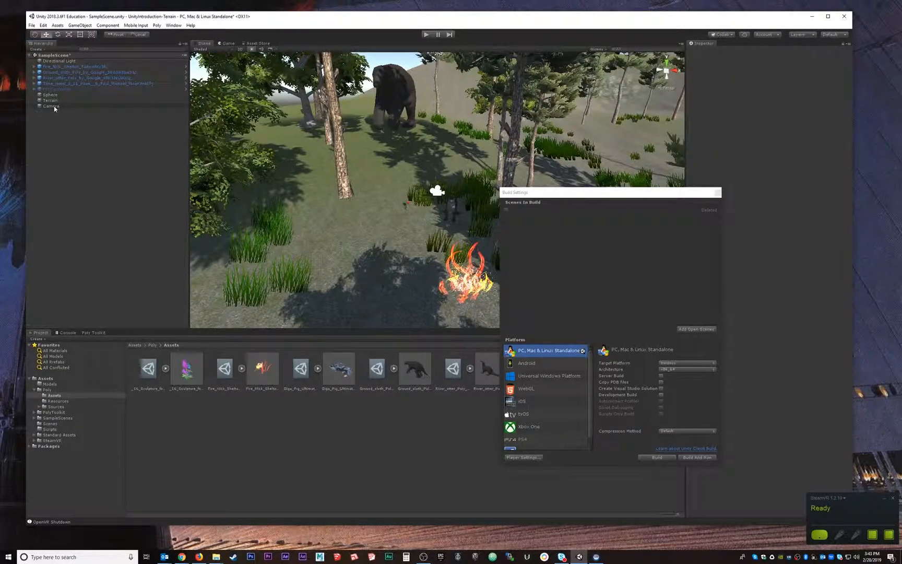
pyautogui.click(54, 105)
pyautogui.press('Delete')
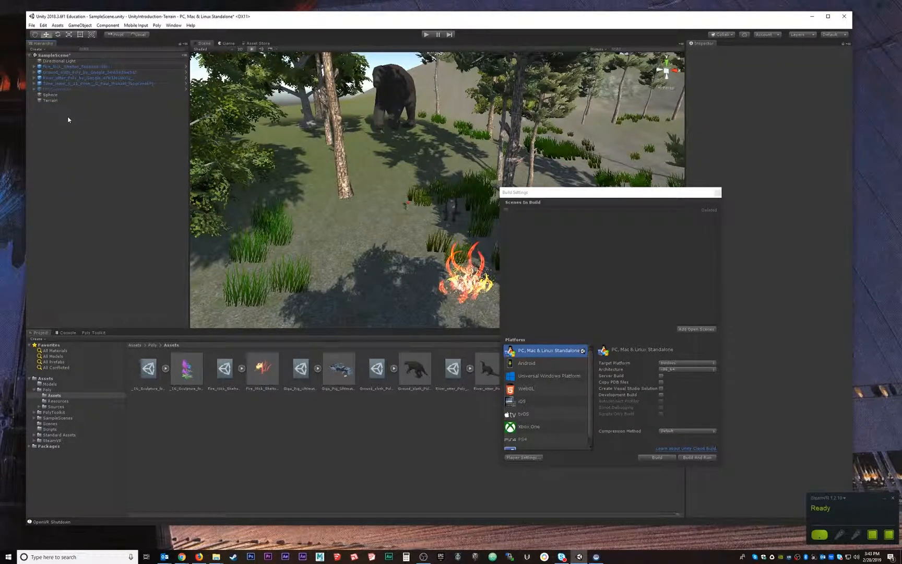
# Close the Build Settings window and select the FPSController in the scene.
pyautogui.moveTo(610, 197); pyautogui.dragTo(667, 190)
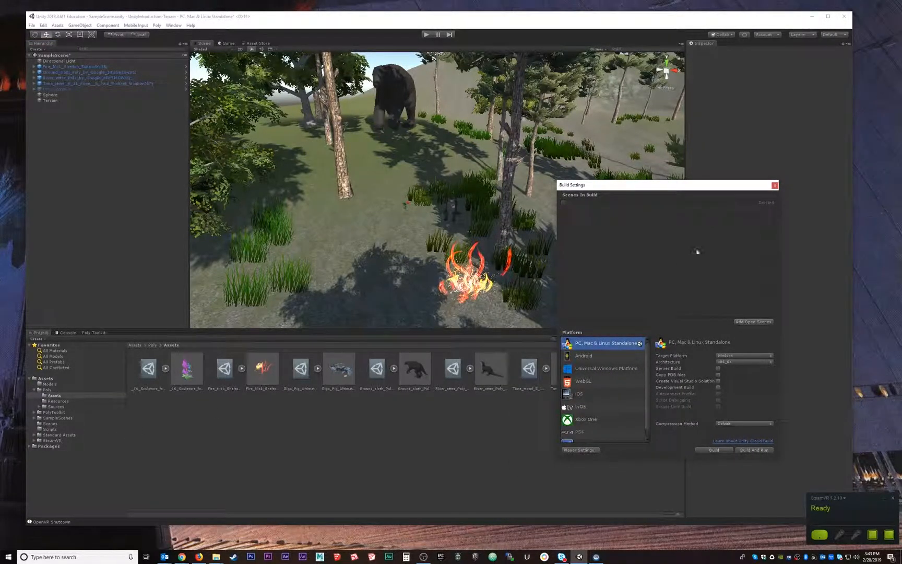
pyautogui.click(775, 185)
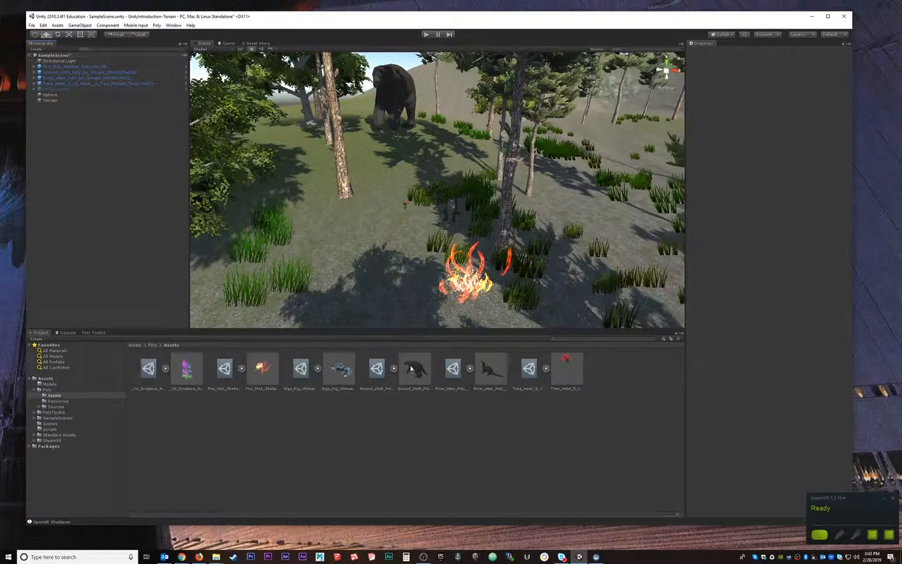
pyautogui.click(59, 91)
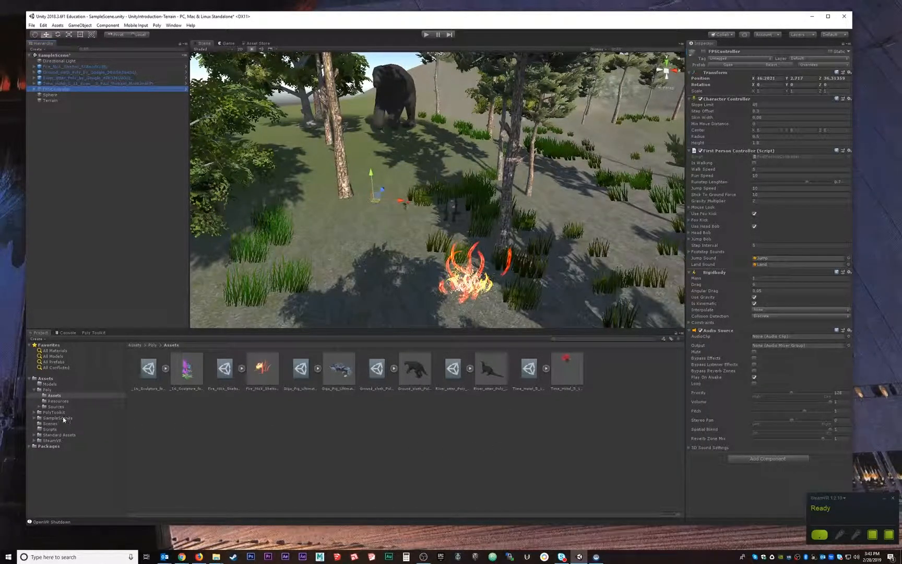
# Place the [CameraRig] prefab from the SteamVR Prefabs folder on the open ground between the tree trunk and the campfire.
pyautogui.click(50, 440)
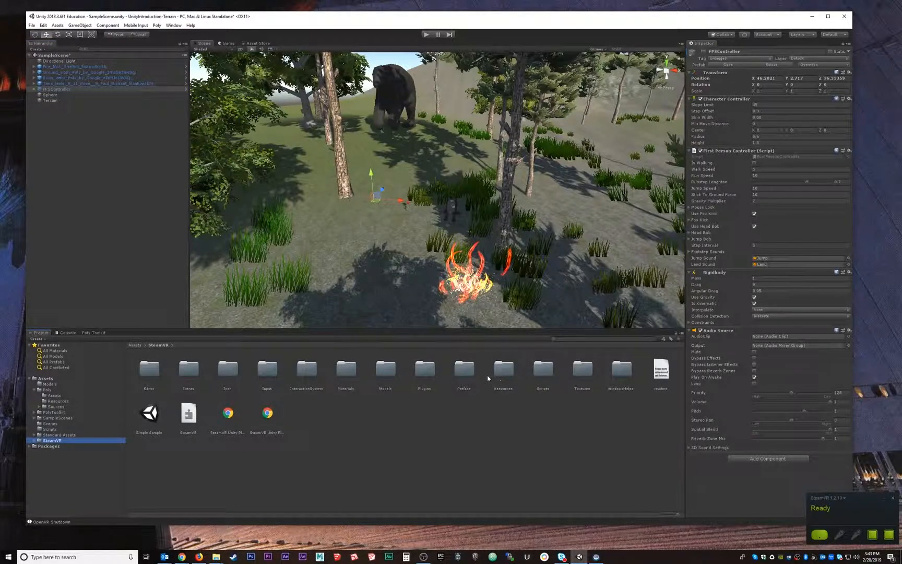
pyautogui.doubleClick(464, 370)
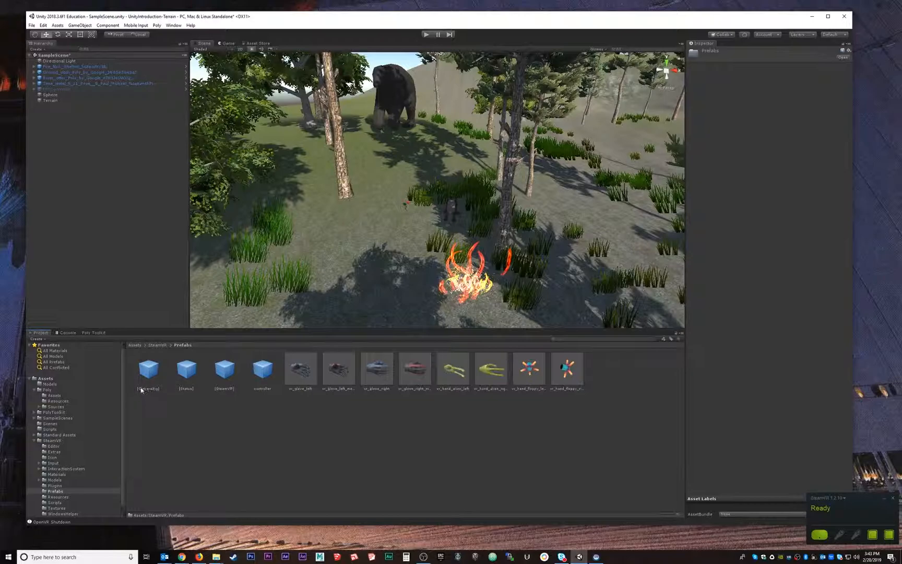
pyautogui.click(155, 373)
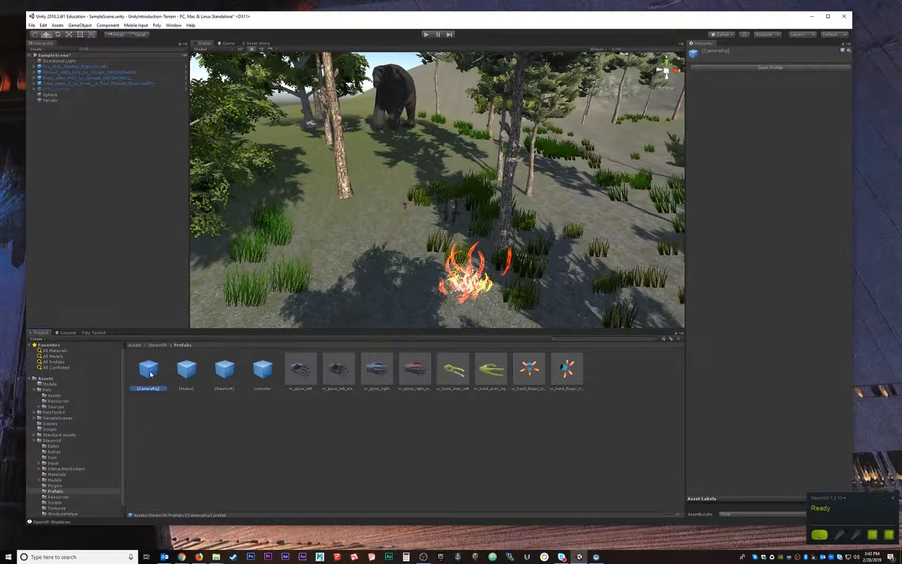
pyautogui.moveTo(149, 374); pyautogui.dragTo(388, 225)
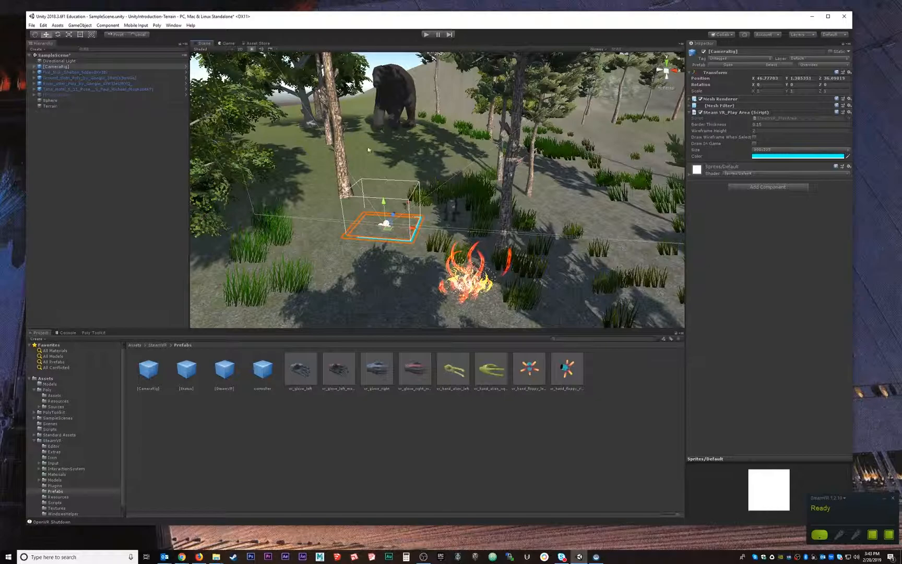
# Copy the FPSController's Transform component and paste its values onto the [CameraRig] Transform.
pyautogui.click(62, 94)
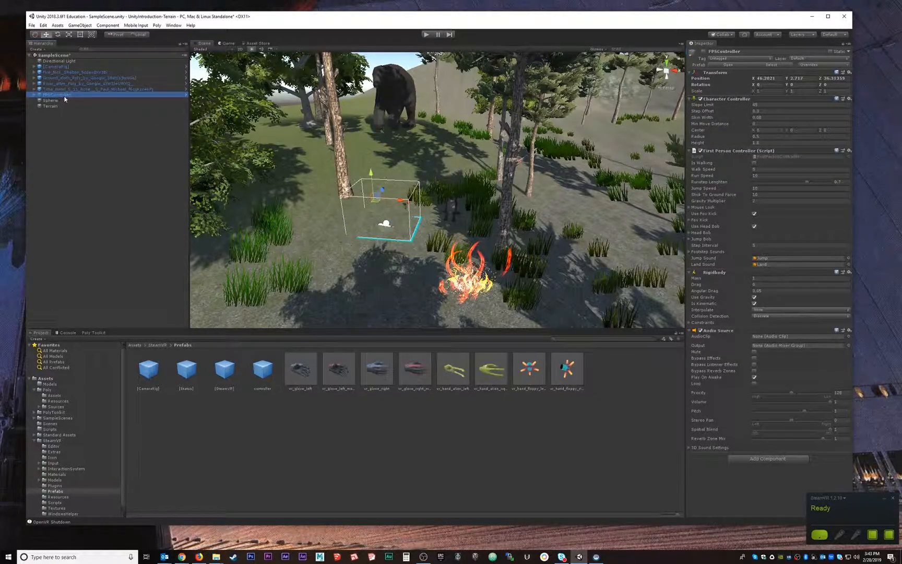
pyautogui.rightClick(721, 74)
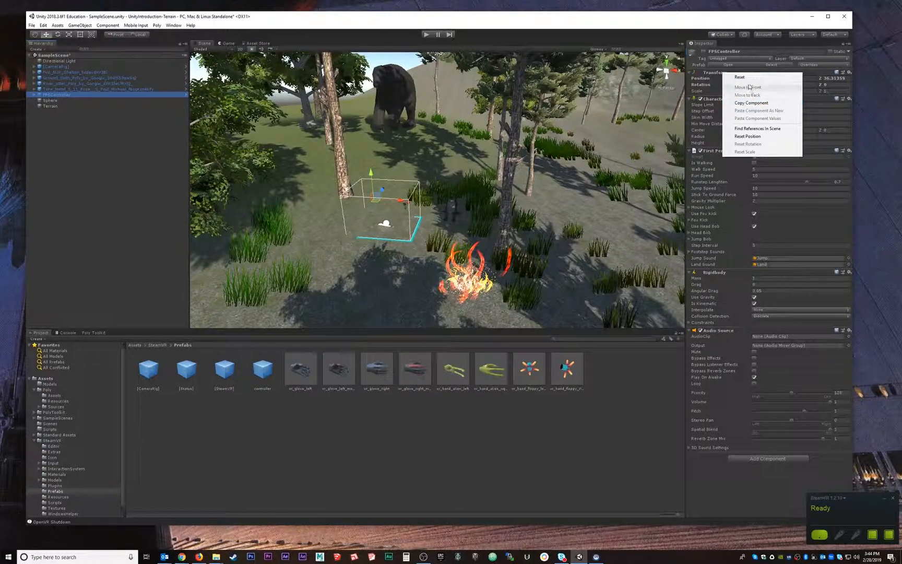
pyautogui.click(752, 103)
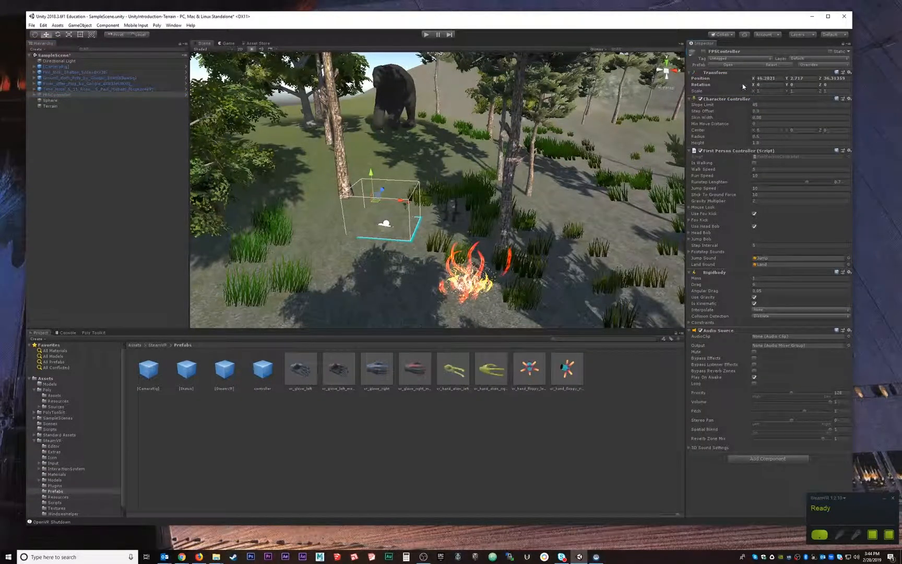
pyautogui.rightClick(717, 74)
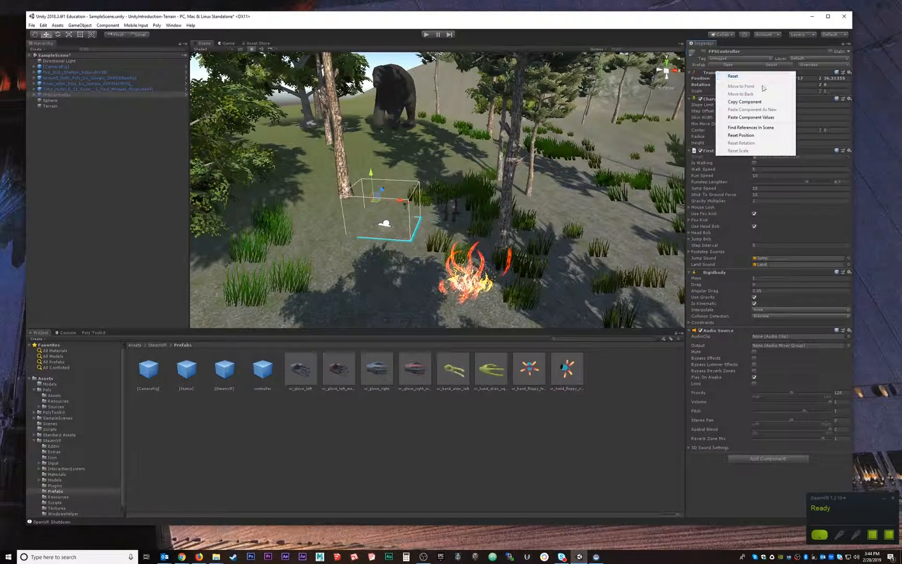
pyautogui.click(745, 102)
pyautogui.click(52, 66)
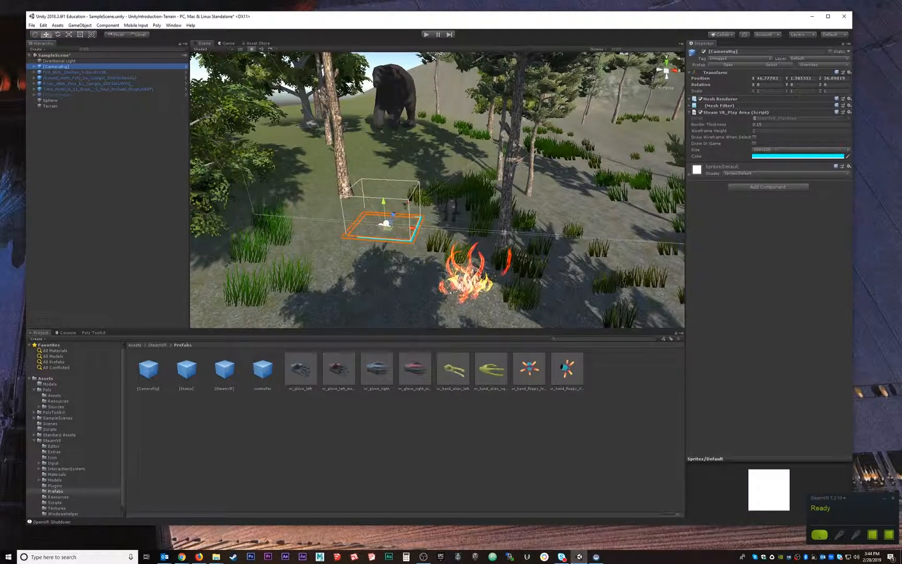
pyautogui.rightClick(716, 74)
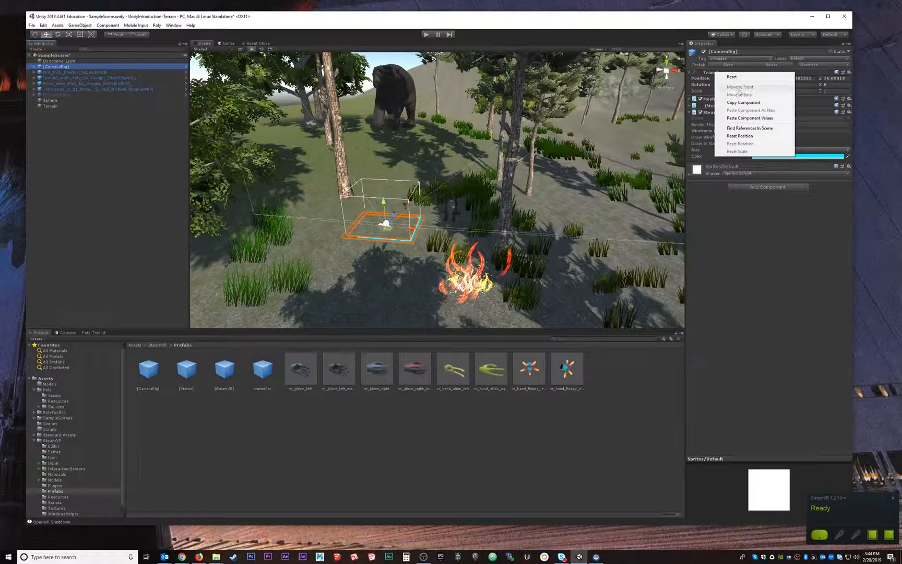
pyautogui.click(752, 119)
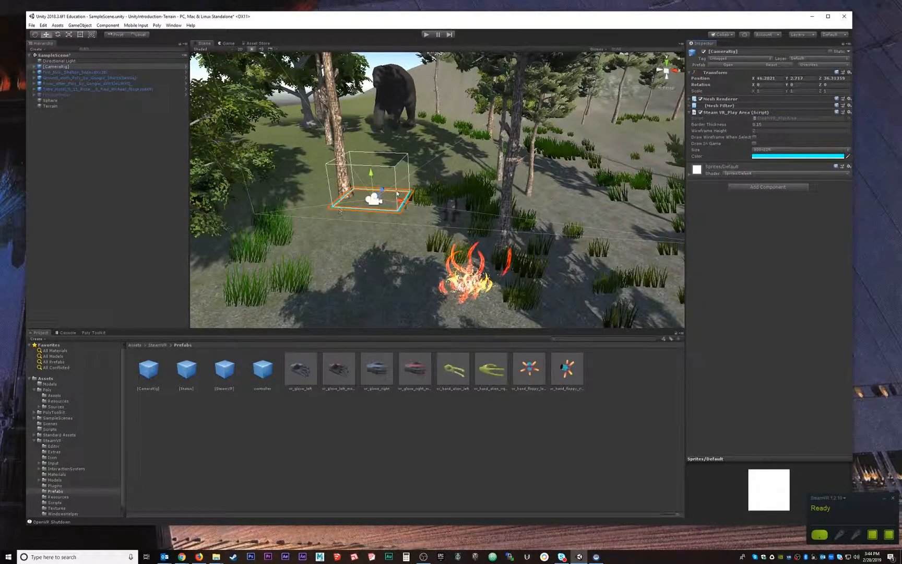
# Lower the [CameraRig] to the terrain surface, at a Y position of about 1.58.
pyautogui.keyDown('alt'); pyautogui.moveTo(292, 251); pyautogui.dragTo(435, 208); pyautogui.keyUp('alt')
pyautogui.scroll(6, 434, 209)
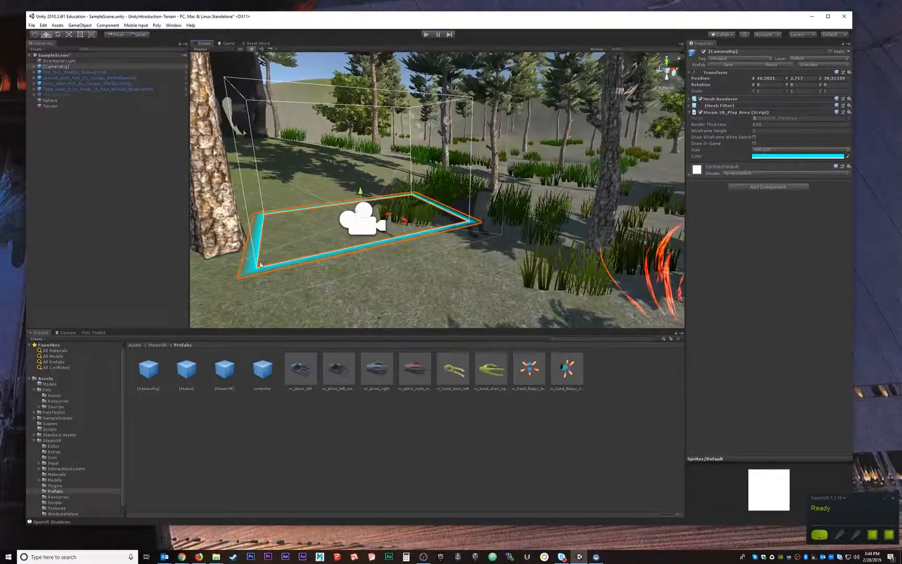
pyautogui.keyDown('alt'); pyautogui.moveTo(419, 195); pyautogui.dragTo(308, 313); pyautogui.keyUp('alt')
pyautogui.keyDown('alt'); pyautogui.moveTo(315, 226); pyautogui.dragTo(389, 133); pyautogui.keyUp('alt')
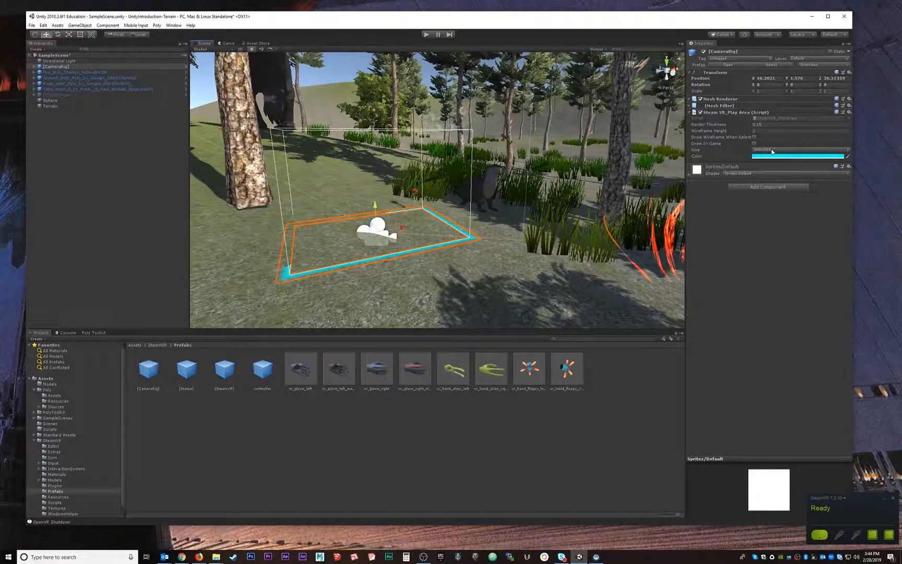
# Try the Calibrated size for the [CameraRig]'s SteamVR play area and return it to 300x225.
pyautogui.click(773, 150)
pyautogui.click(776, 162)
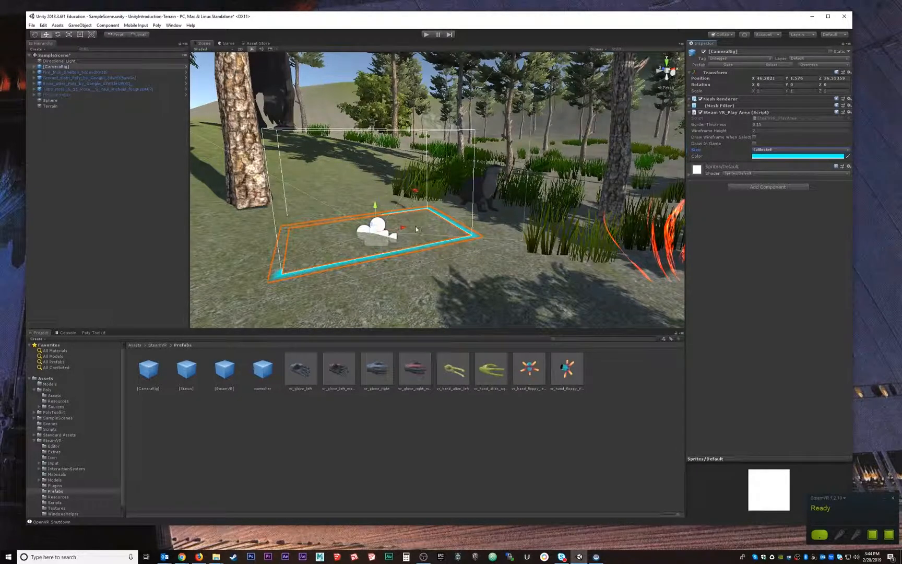
pyautogui.keyDown('alt'); pyautogui.moveTo(412, 222); pyautogui.dragTo(389, 281); pyautogui.keyUp('alt')
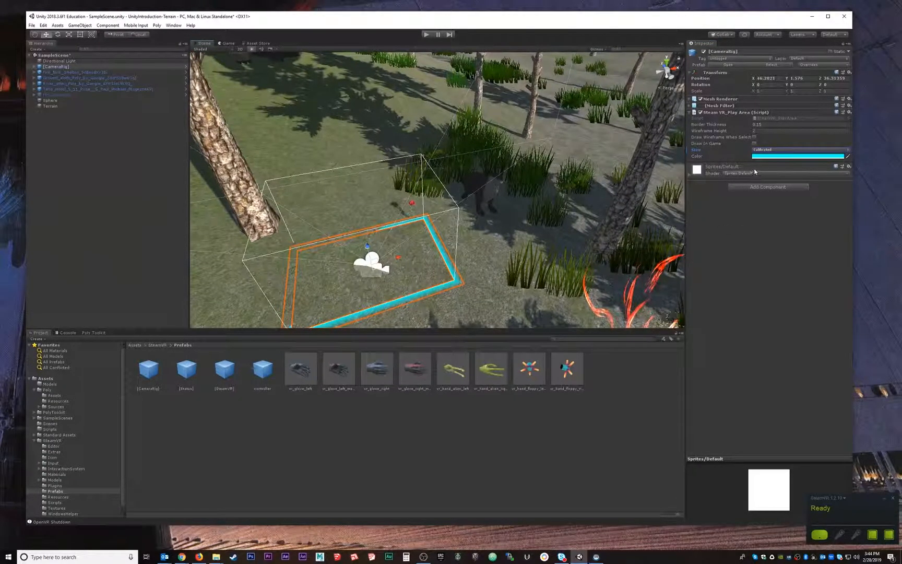
pyautogui.click(775, 152)
pyautogui.click(781, 165)
pyautogui.click(775, 150)
pyautogui.click(777, 173)
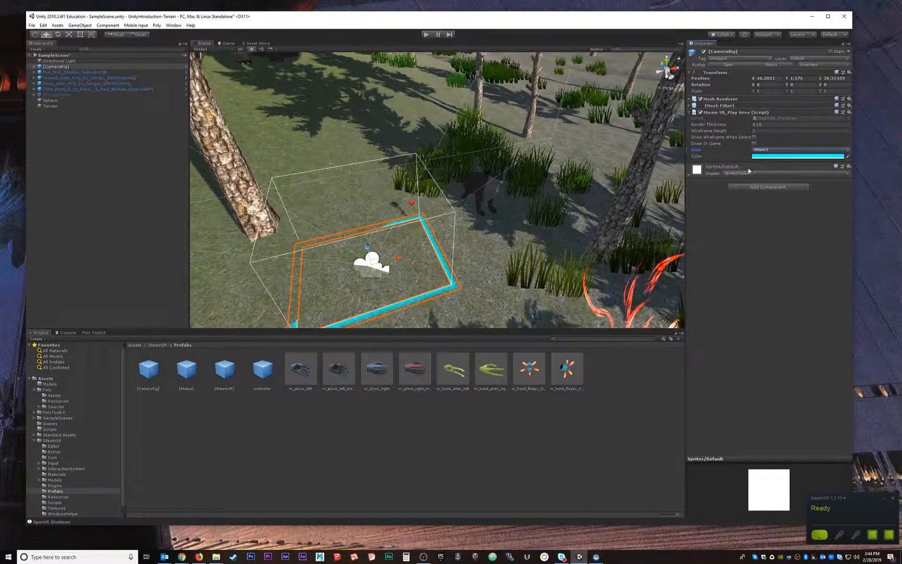
pyautogui.scroll(-3, 456, 244)
pyautogui.keyDown('alt'); pyautogui.moveTo(456, 244); pyautogui.dragTo(354, 140); pyautogui.keyUp('alt')
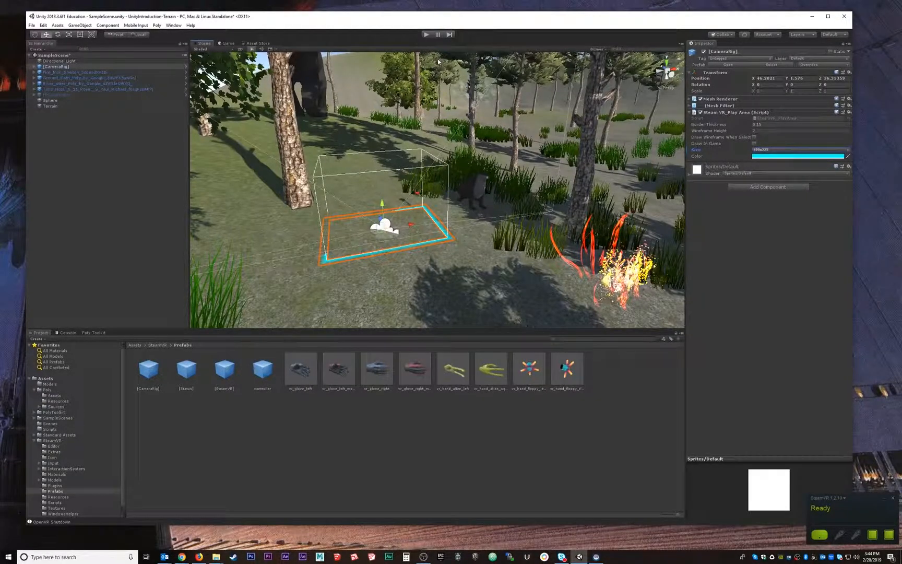
# Run the scene, agree to open the SteamVR Input window and accept the example action files.
pyautogui.click(426, 34)
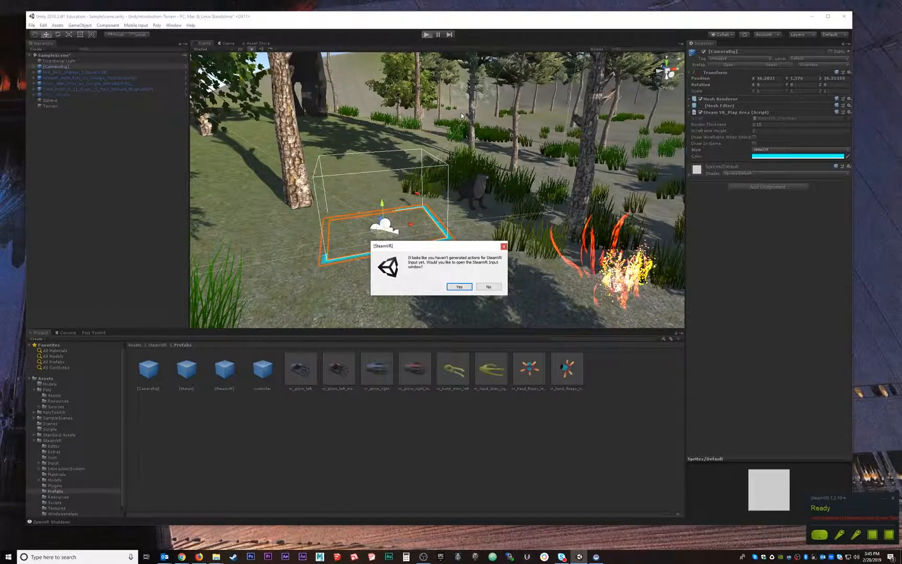
pyautogui.moveTo(439, 249); pyautogui.dragTo(381, 254)
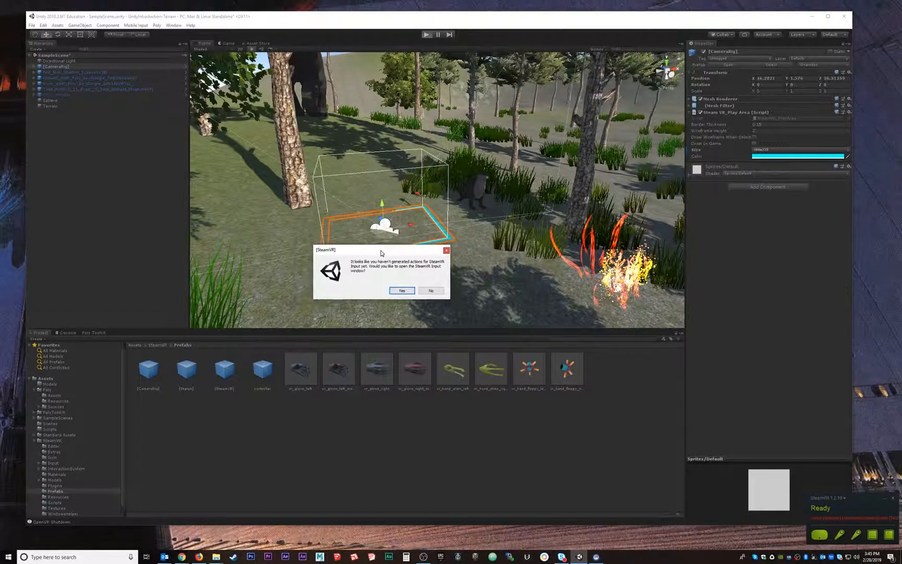
pyautogui.click(401, 291)
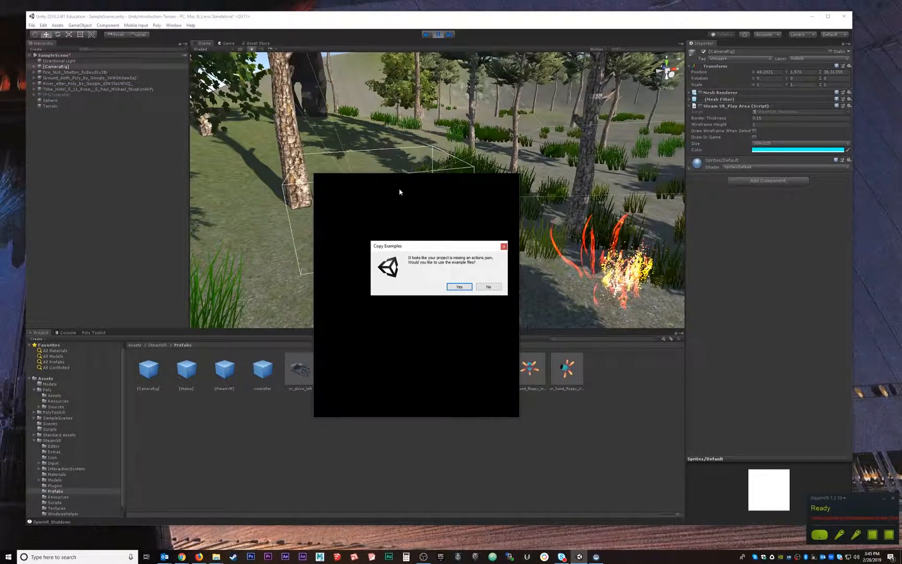
pyautogui.click(459, 287)
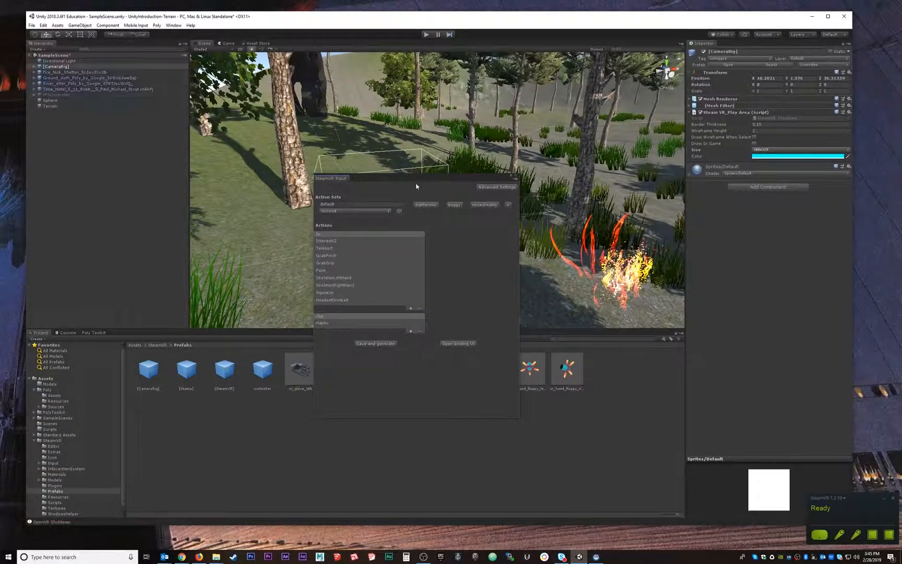
# Move the SteamVR Input window aside, then save and generate its default set of actions.
pyautogui.moveTo(419, 177); pyautogui.dragTo(349, 119)
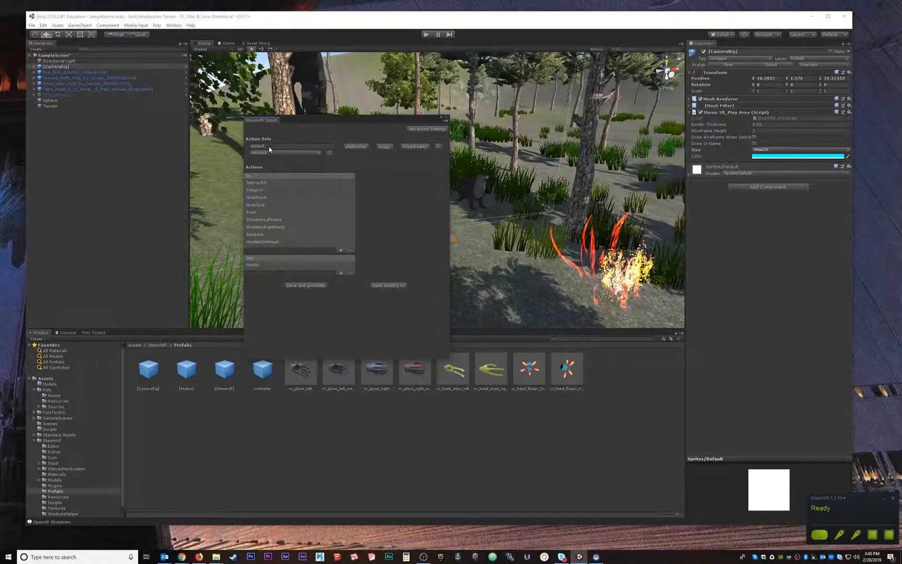
pyautogui.moveTo(342, 123); pyautogui.dragTo(379, 120)
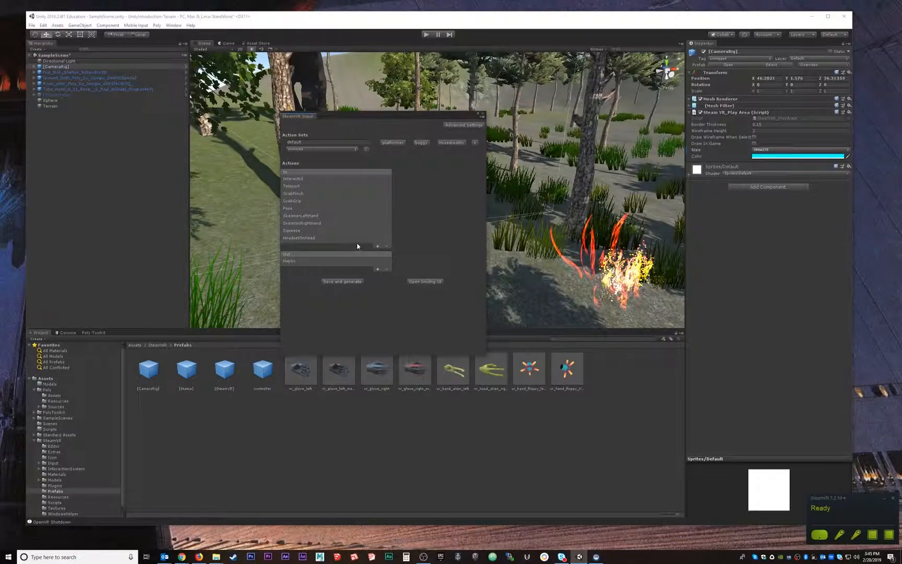
pyautogui.click(342, 282)
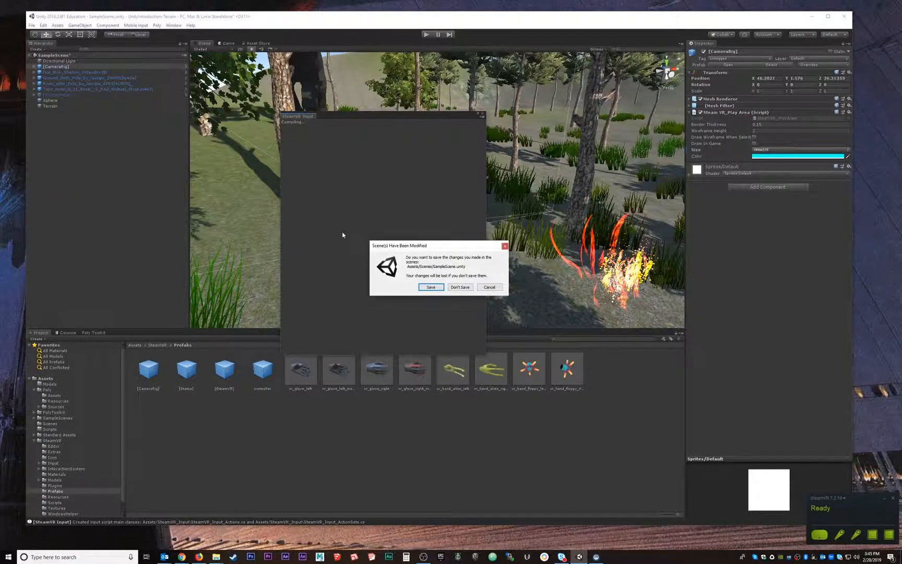
# Save the modified SampleScene and close the SteamVR Input window.
pyautogui.moveTo(432, 246); pyautogui.dragTo(408, 208)
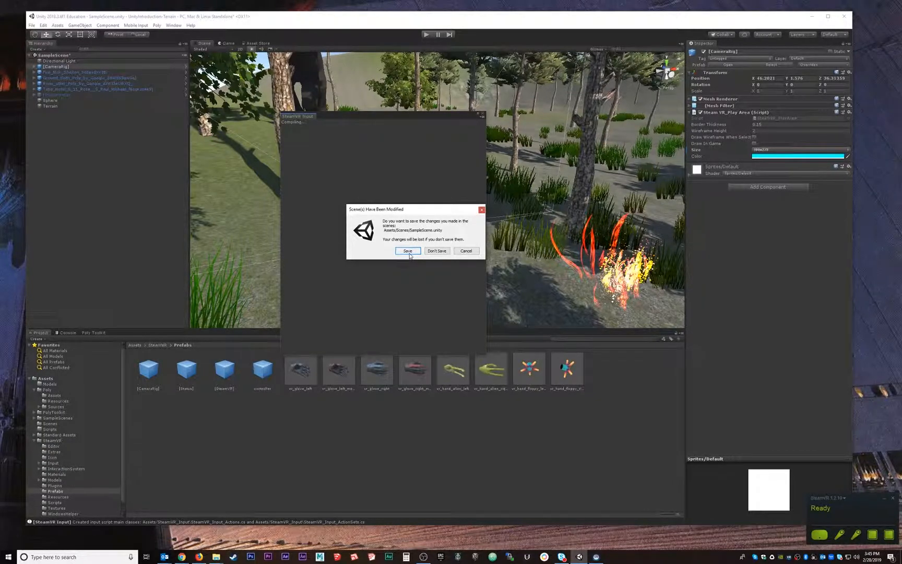
pyautogui.click(410, 253)
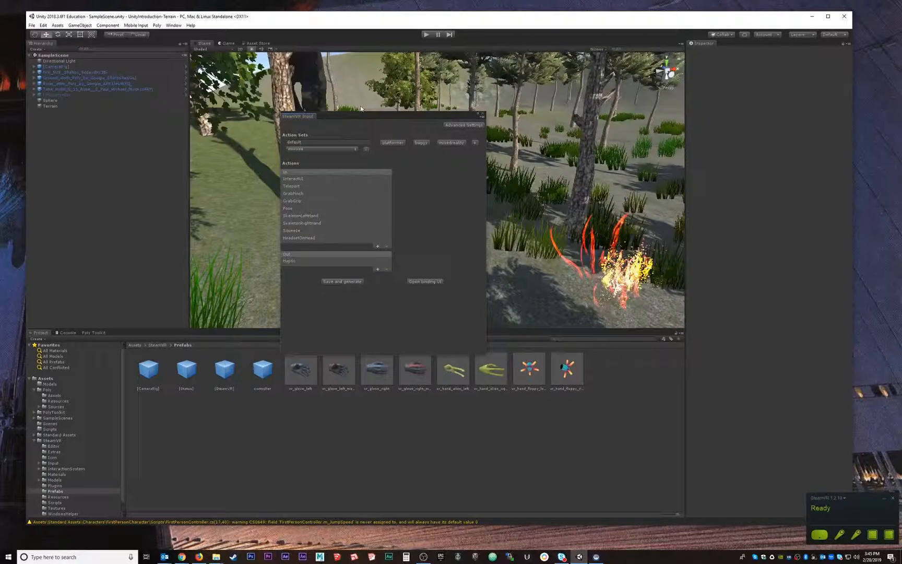
pyautogui.click(482, 113)
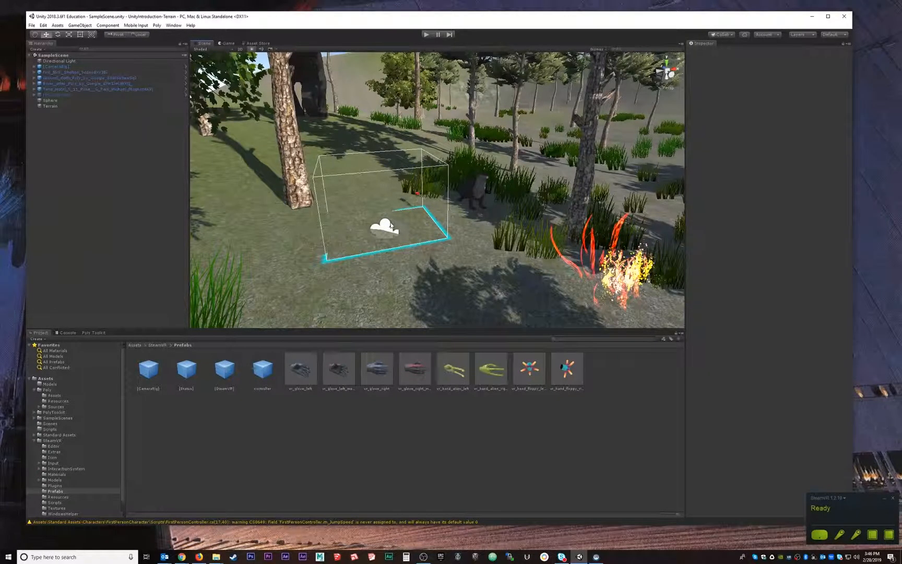
# Play-test the scene through the [CameraRig] headset view, stop it and look over the rig's surroundings.
pyautogui.click(430, 35)
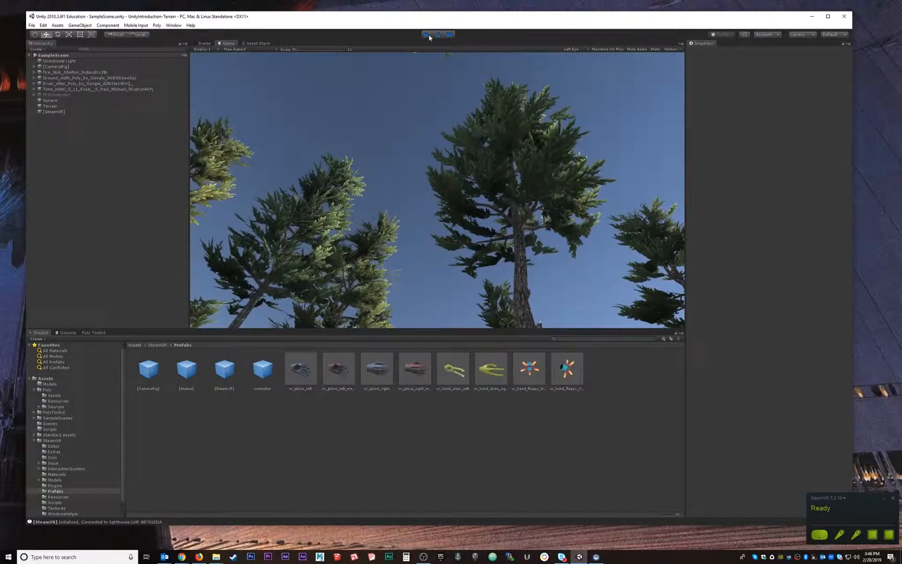
pyautogui.click(429, 35)
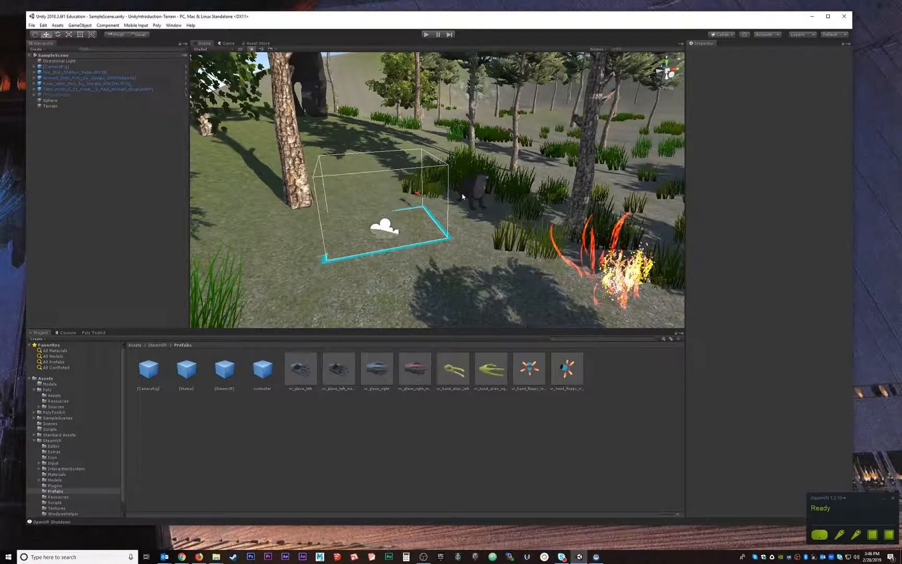
pyautogui.keyDown('alt'); pyautogui.moveTo(399, 170); pyautogui.dragTo(441, 183); pyautogui.keyUp('alt')
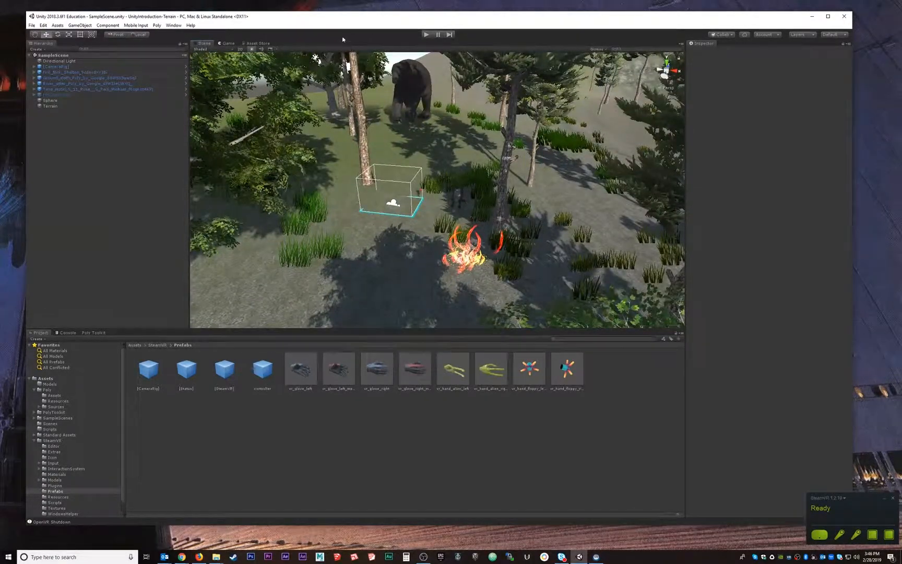
# Add the open SampleScene to the scenes in the build settings and remove the empty entry from the list.
pyautogui.click(32, 25)
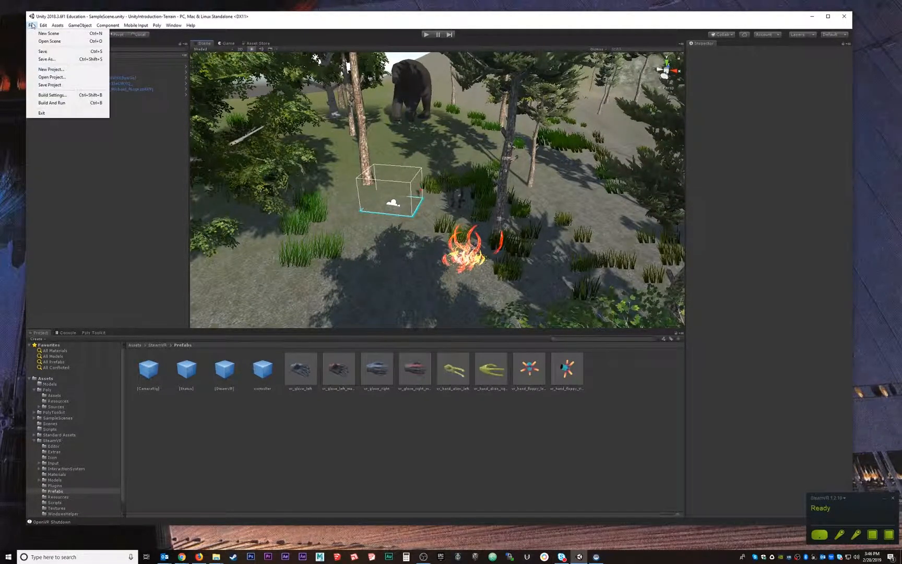
pyautogui.click(52, 95)
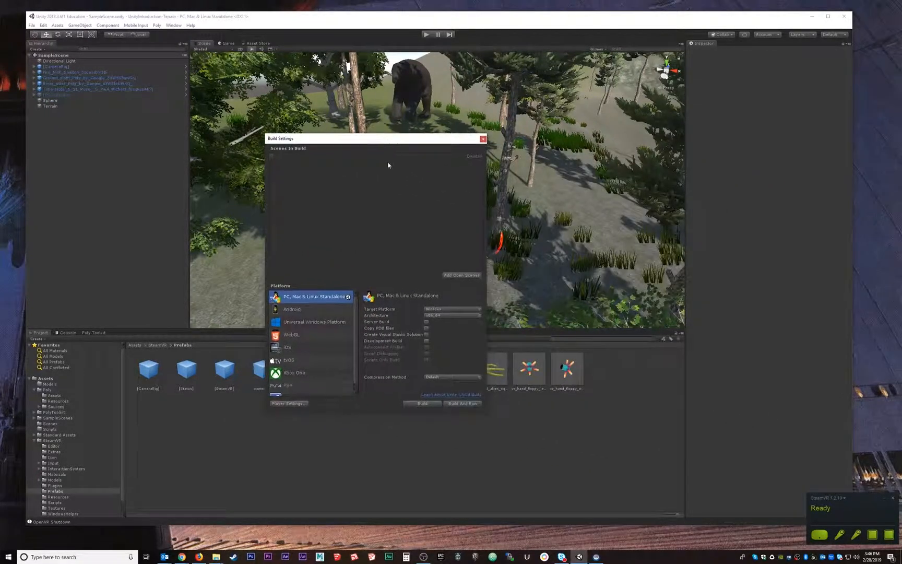
pyautogui.click(461, 275)
pyautogui.click(291, 156)
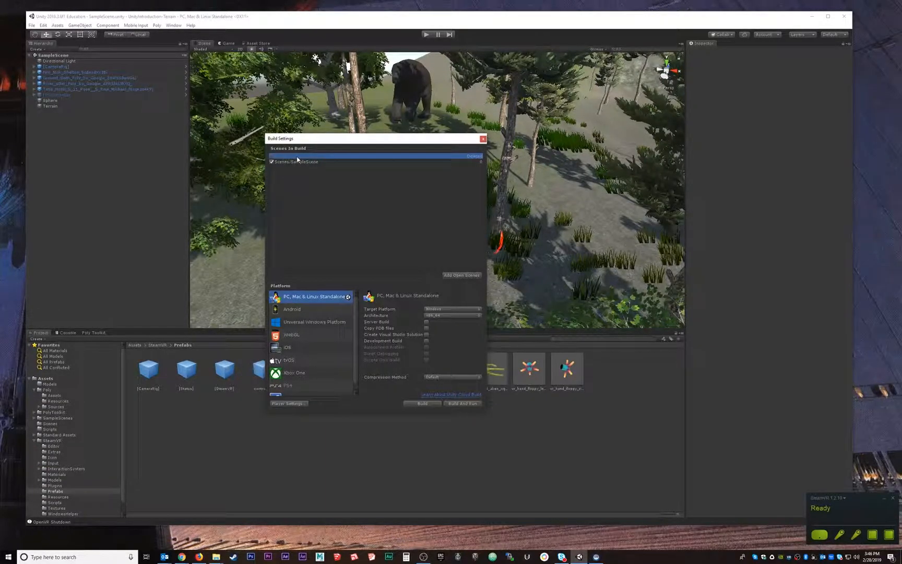
pyautogui.press('Delete')
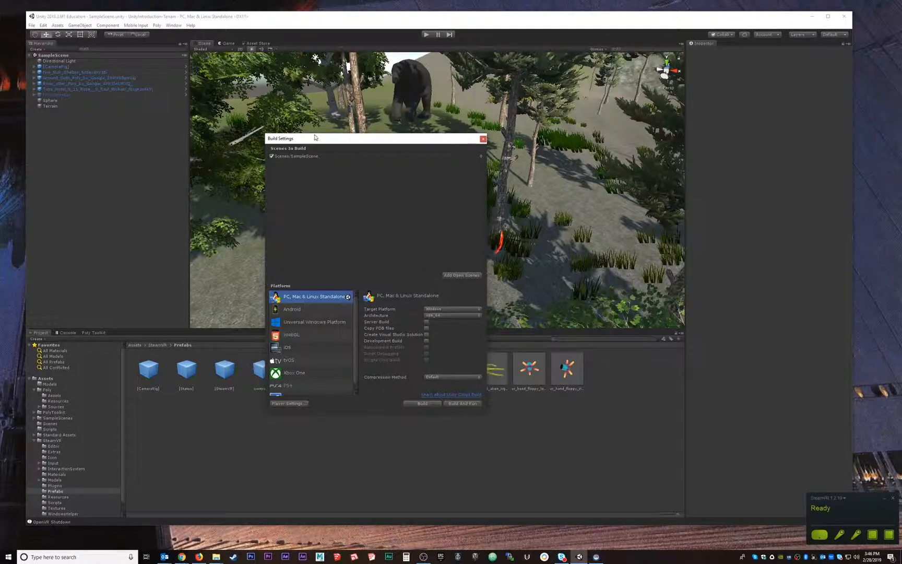
pyautogui.moveTo(315, 138); pyautogui.dragTo(288, 108)
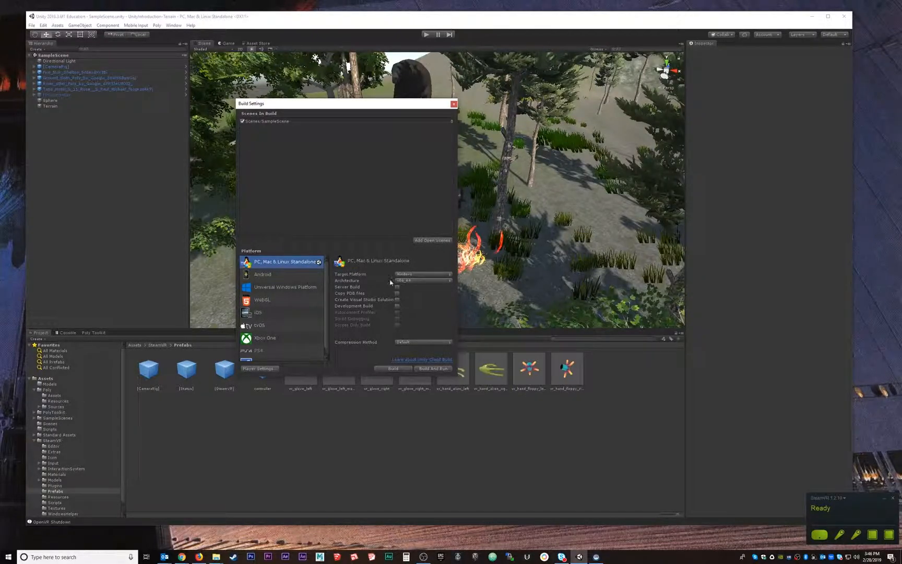
# Start building the Windows project and create a folder named VRProject-Vive inside UnityIntroduction-Terrain for its output.
pyautogui.click(389, 370)
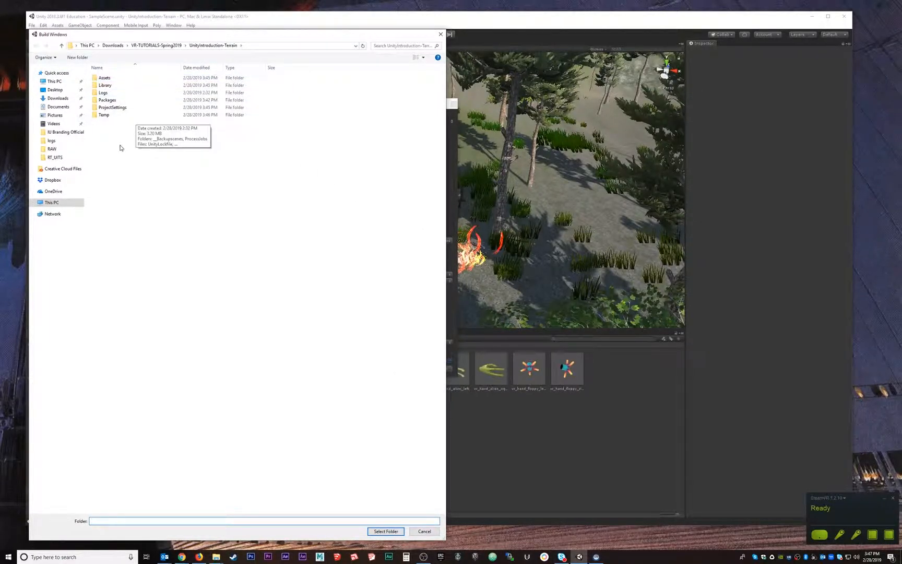
pyautogui.rightClick(116, 134)
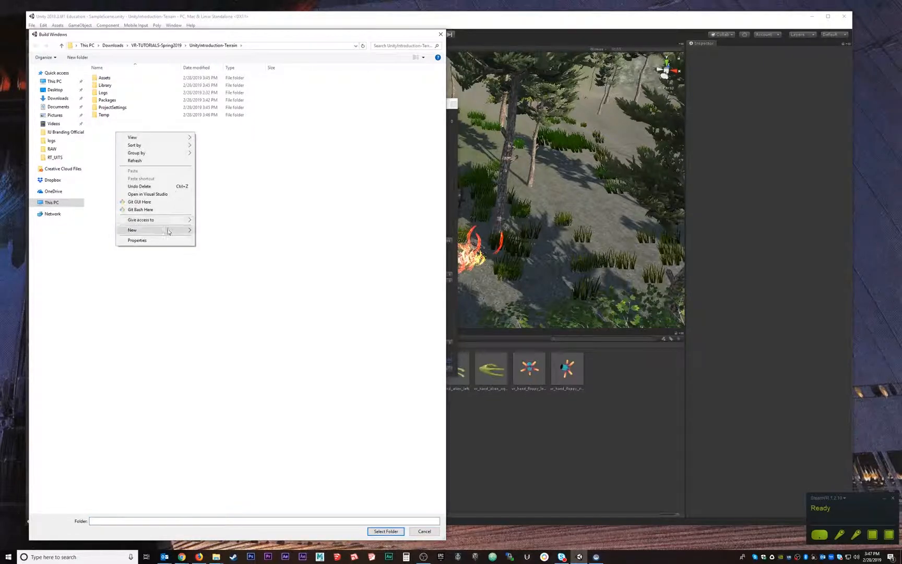
pyautogui.moveTo(169, 232)
pyautogui.click(211, 230)
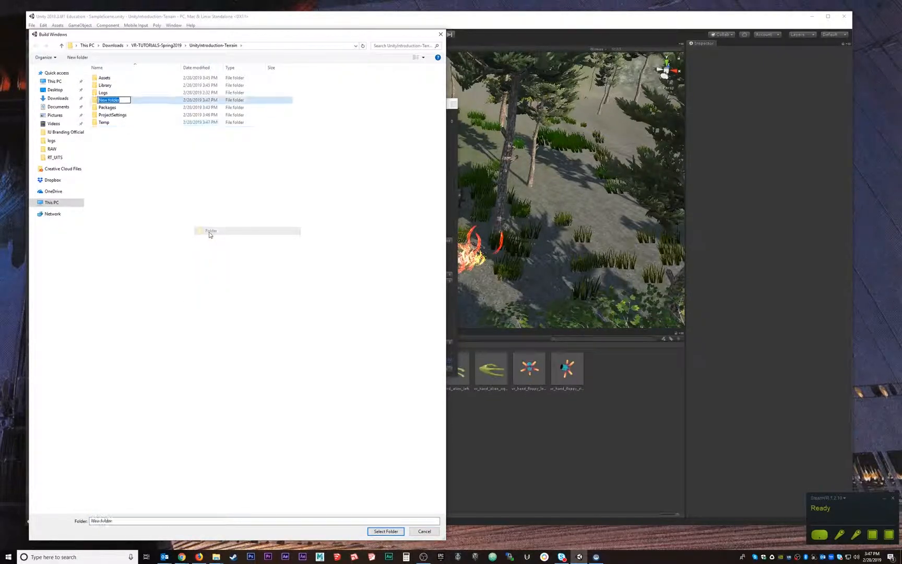
pyautogui.write('VR')
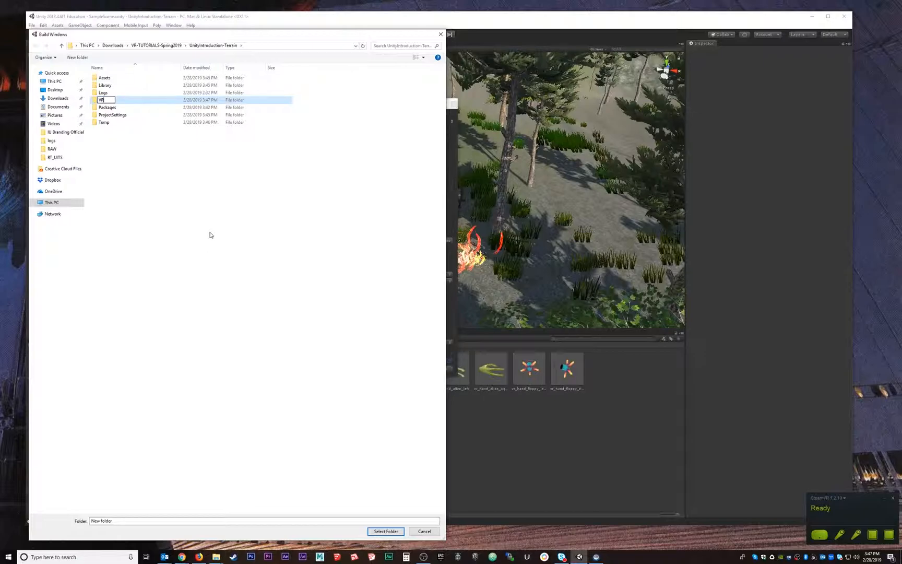
pyautogui.write('Po')
pyautogui.write('ject')
pyautogui.write('-1')
pyautogui.write('ive')
pyautogui.press('Return')
# Choose the VRProject-Vive folder as the build destination and let the project compile.
pyautogui.doubleClick(110, 123)
pyautogui.click(385, 531)
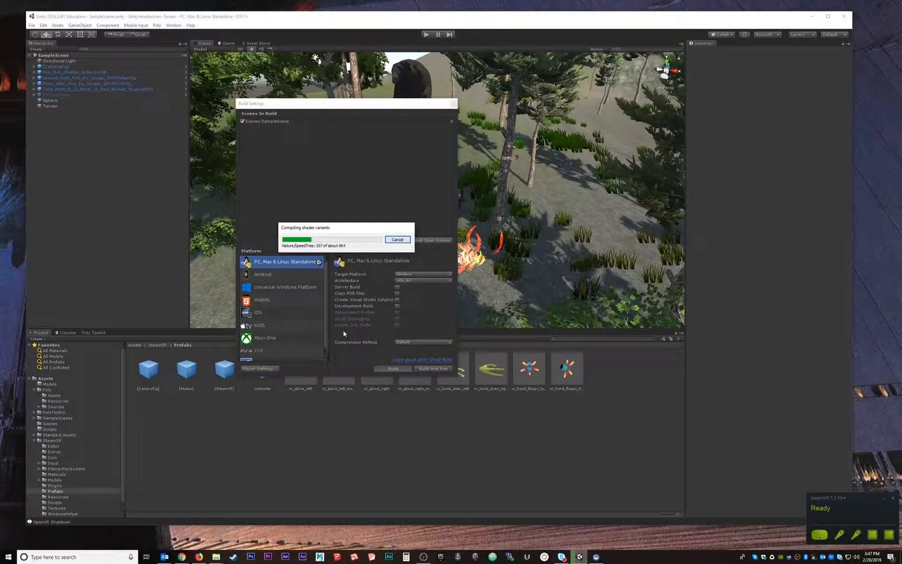
pyautogui.moveTo(336, 226); pyautogui.dragTo(372, 180)
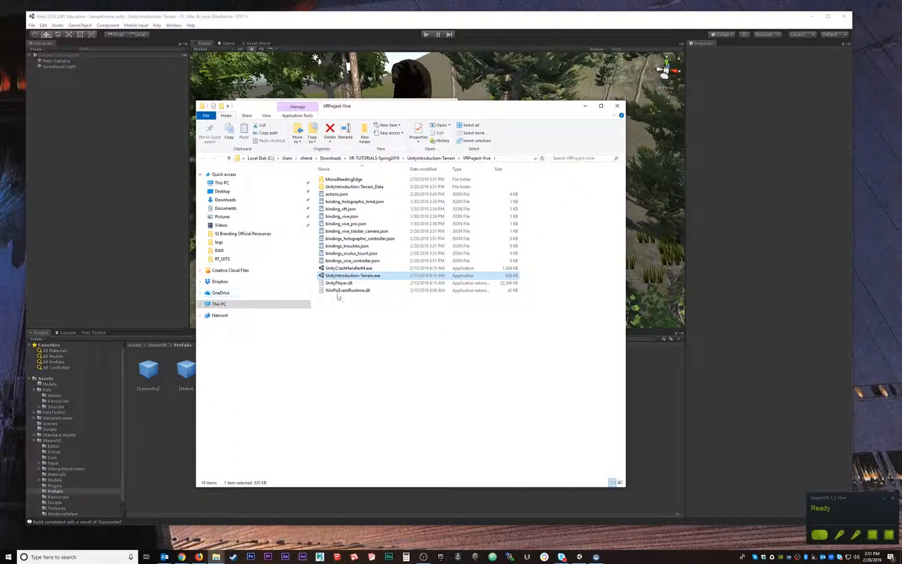
# Examine the complete set of generated files in VRProject-Vive, including the UnityIntroduction-Terrain.exe application.
pyautogui.moveTo(358, 314); pyautogui.dragTo(348, 176)
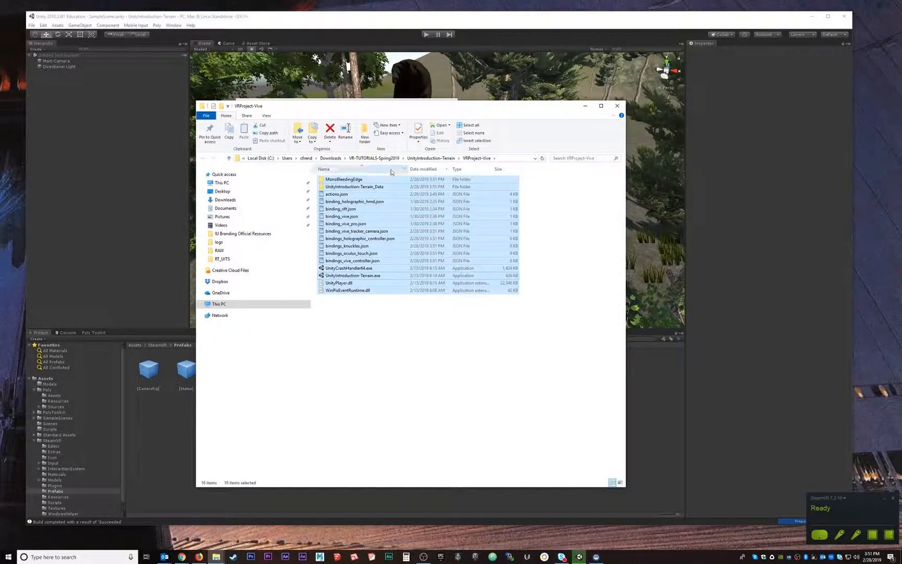
pyautogui.click(376, 324)
pyautogui.click(352, 276)
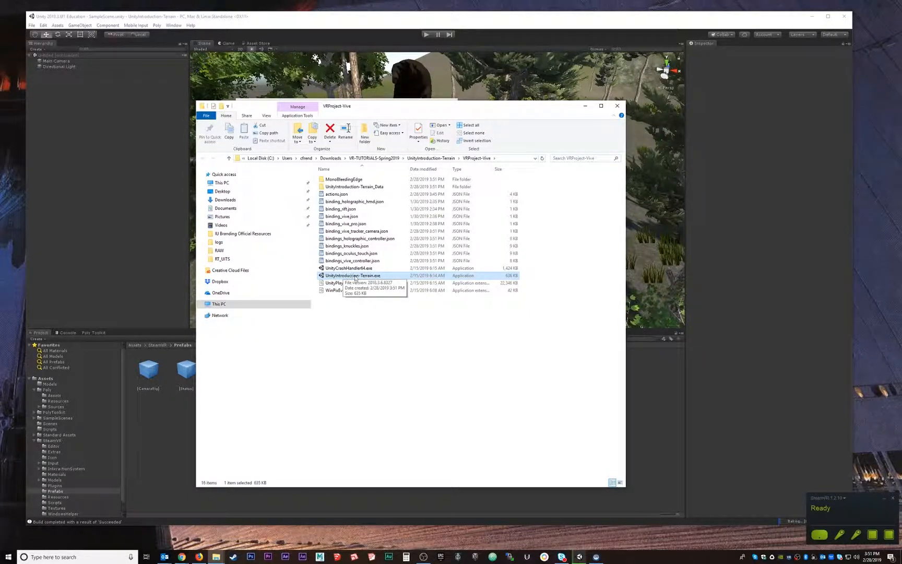
pyautogui.click(367, 318)
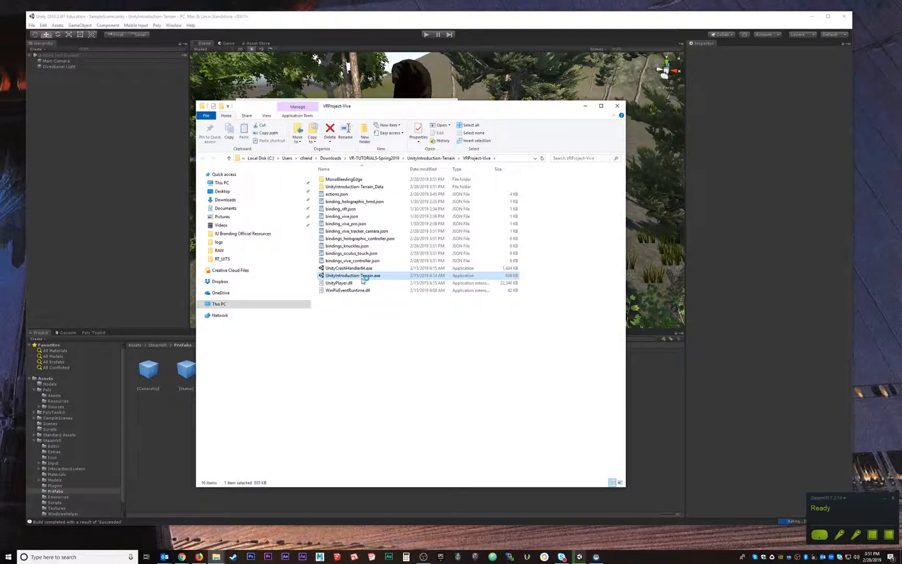
# Run UnityIntroduction-Terrain.exe in a window at 1920 x 1080 and shift the game window slightly.
pyautogui.doubleClick(364, 278)
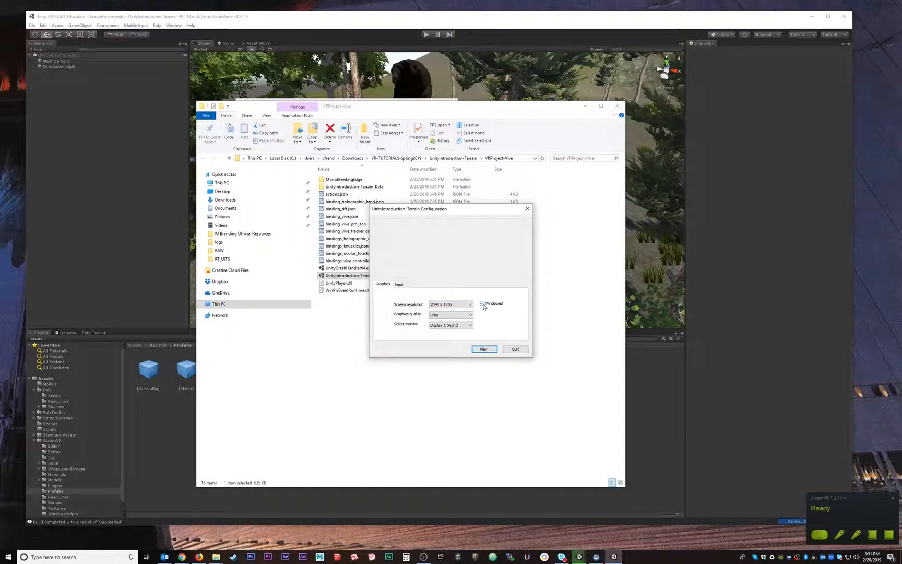
pyautogui.click(464, 305)
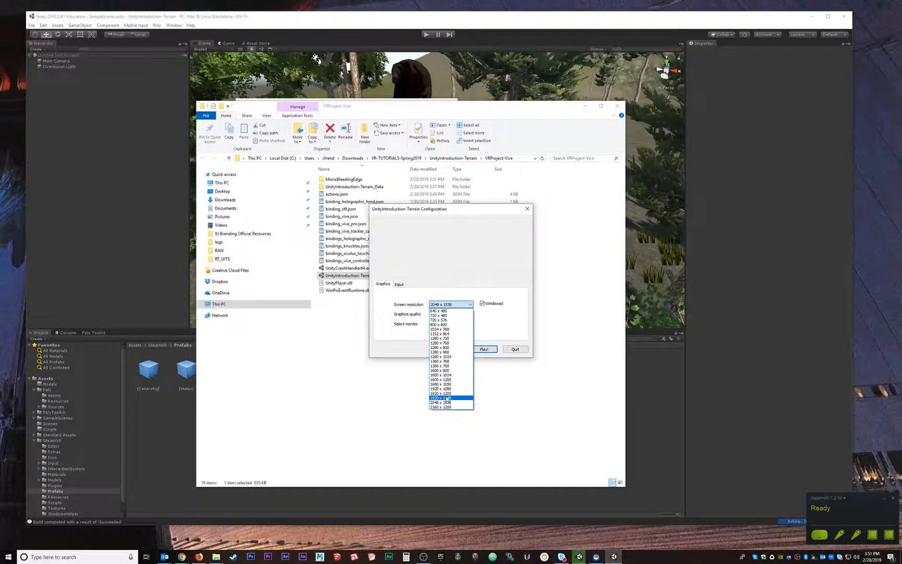
pyautogui.click(448, 389)
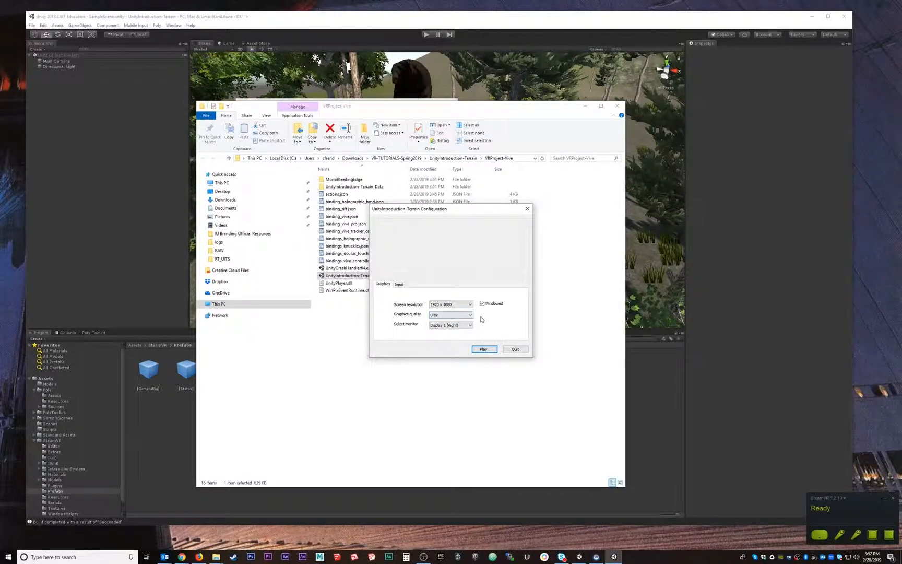
pyautogui.click(484, 349)
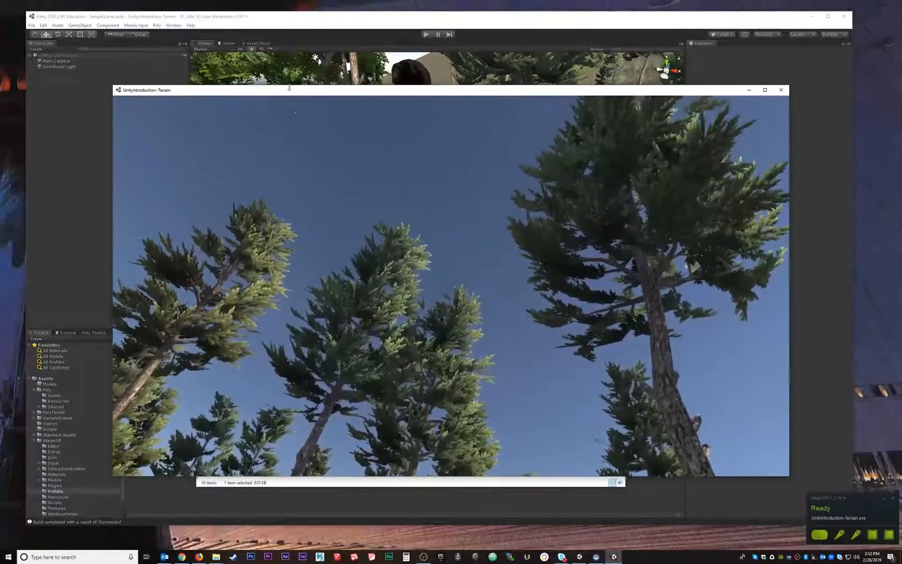
pyautogui.moveTo(303, 91)
pyautogui.mouseDown()
pyautogui.moveTo(339, 145)
pyautogui.moveTo(287, 89)
pyautogui.mouseUp()
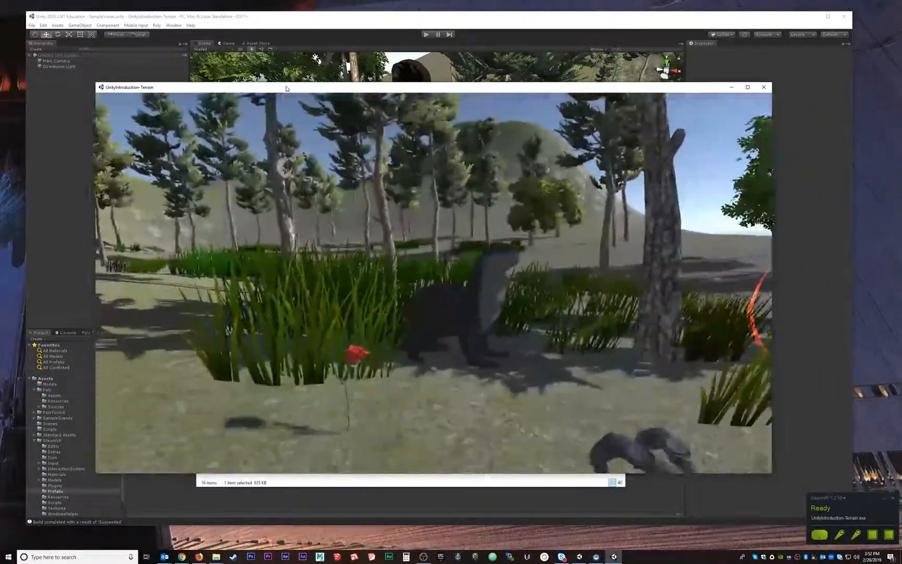